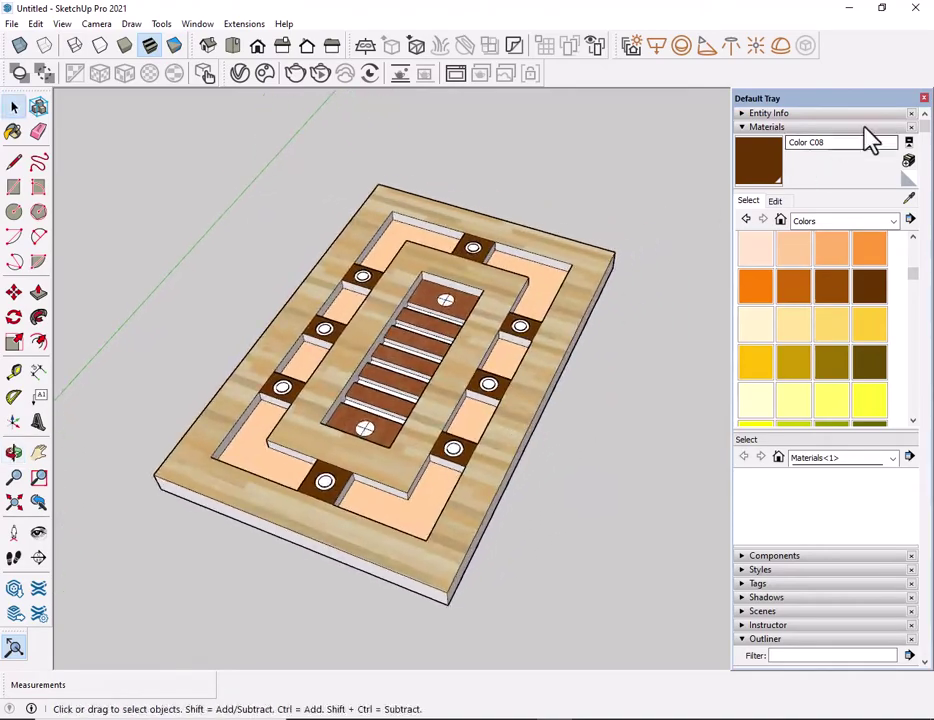
- Close the materials tray and orbit the finished wooden board to a lower, flatter angle
left_click(924, 98)
mouse_move(673, 407)
middle_mouse_down()
mouse_move(621, 365)
mouse_move(688, 282)
mouse_move(778, 317)
mouse_move(707, 494)
mouse_move(636, 548)
mouse_move(480, 588)
mouse_move(611, 546)
mouse_move(596, 467)
mouse_move(553, 404)
mouse_move(552, 334)
mouse_move(578, 444)
mouse_move(559, 511)
mouse_move(697, 455)
middle_mouse_up()
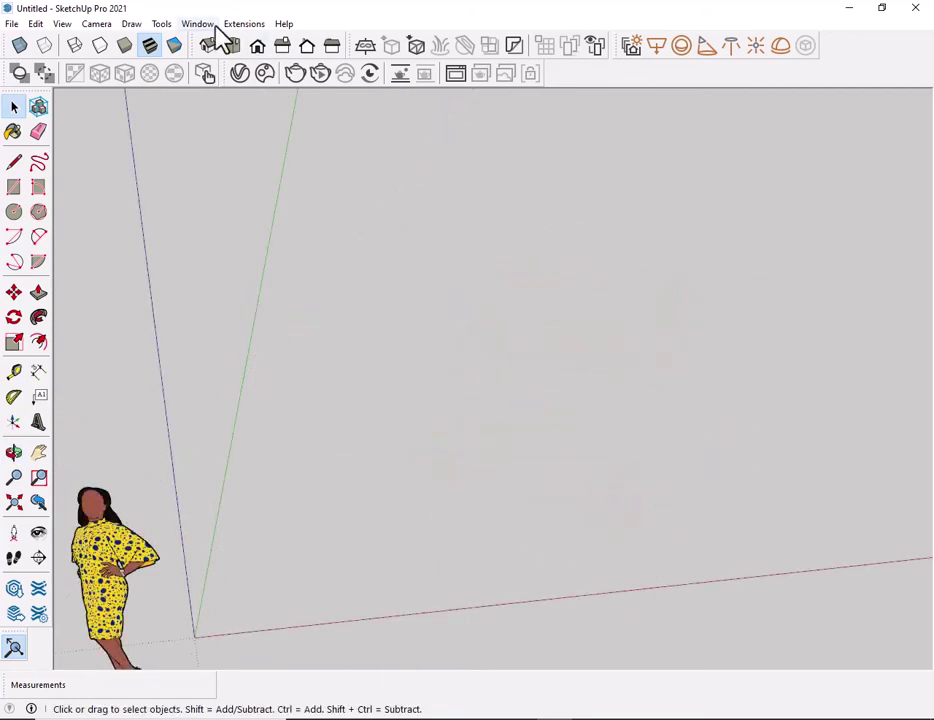
- Check the model's unit settings in Model Info
left_click(199, 24)
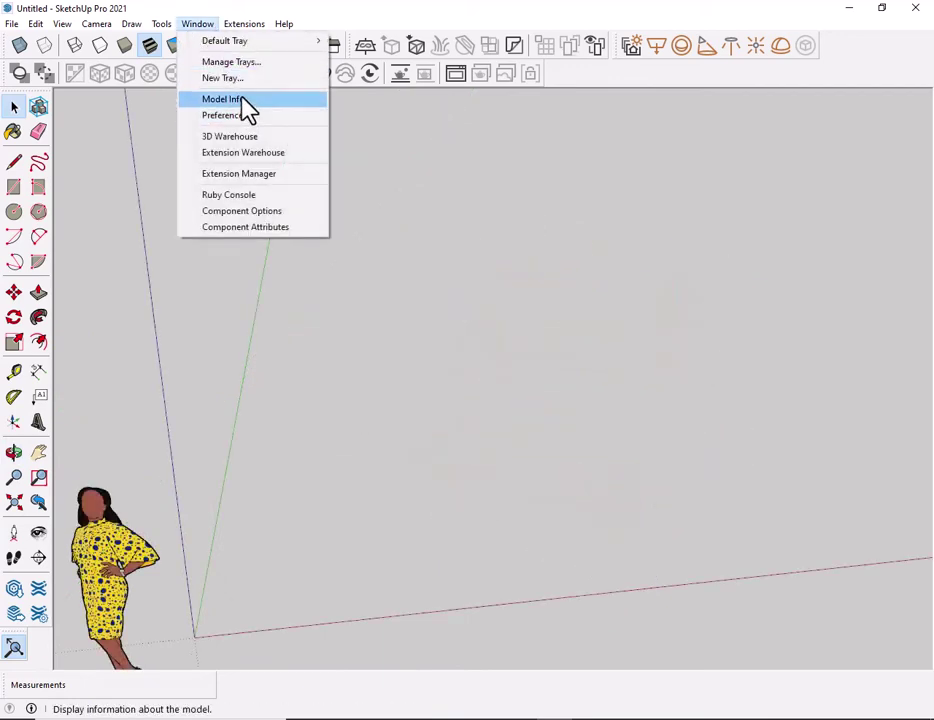
left_click(240, 98)
left_click(385, 114)
mouse_move(553, 298)
middle_mouse_down("shift")
mouse_move(500, 313)
mouse_move(476, 292)
middle_mouse_up("shift")
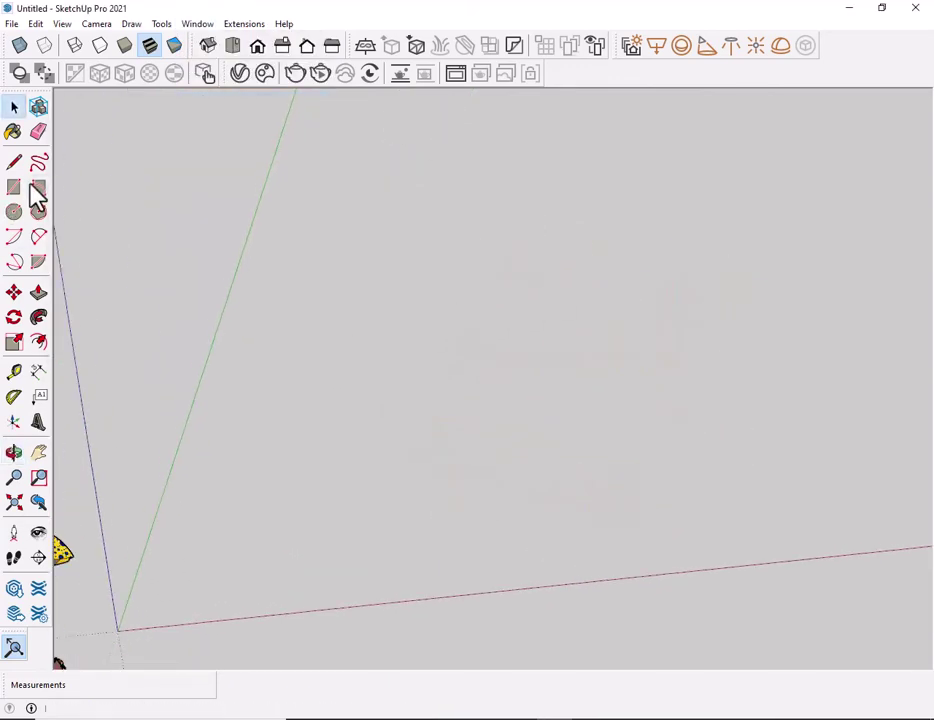
- Draw a rectangle and push/pull it up into a thin base slab
left_click(16, 190)
left_click(281, 505)
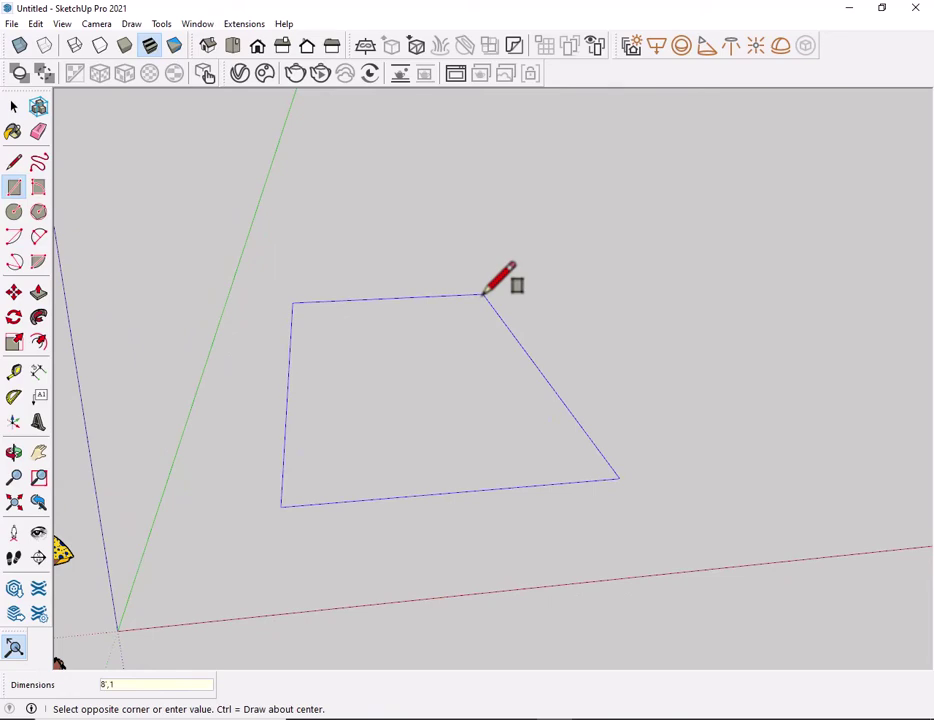
left_click(483, 294)
middle_click_drag(498, 277, 394, 596)
left_click(38, 292)
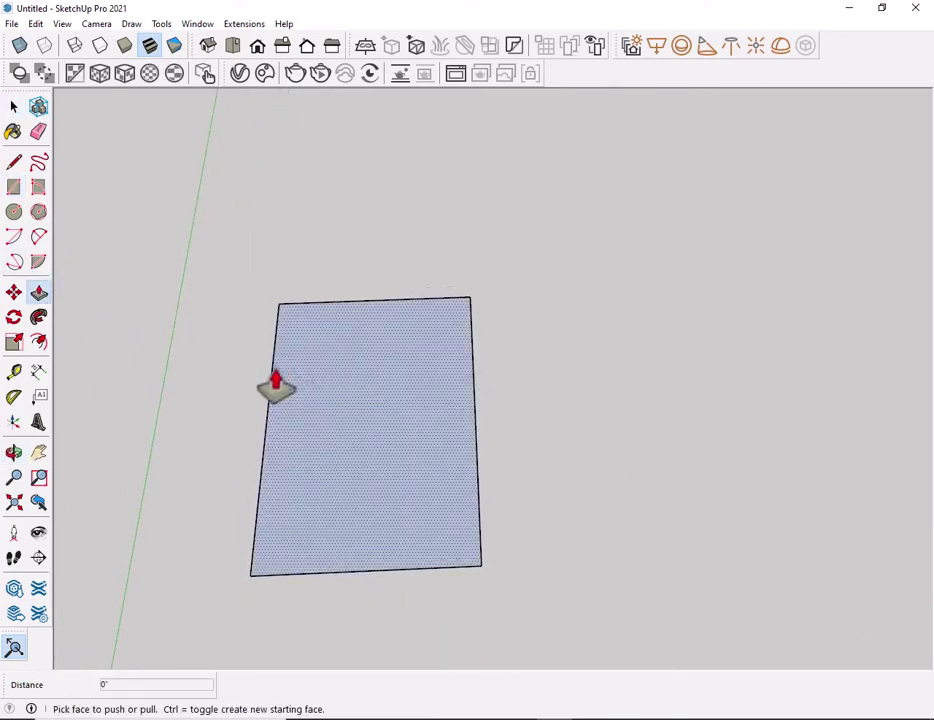
left_click(276, 385)
left_click(290, 375)
key("space")
scroll(340, 415, "up", 1)
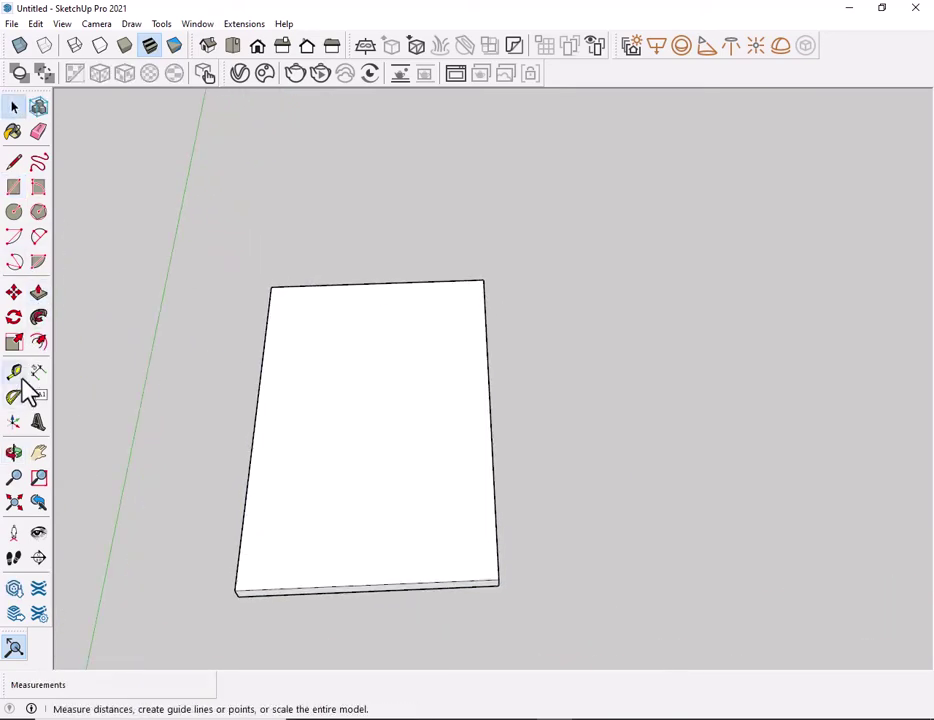
- Offset the slab's top face inward twice, 1' each time
left_click(40, 340)
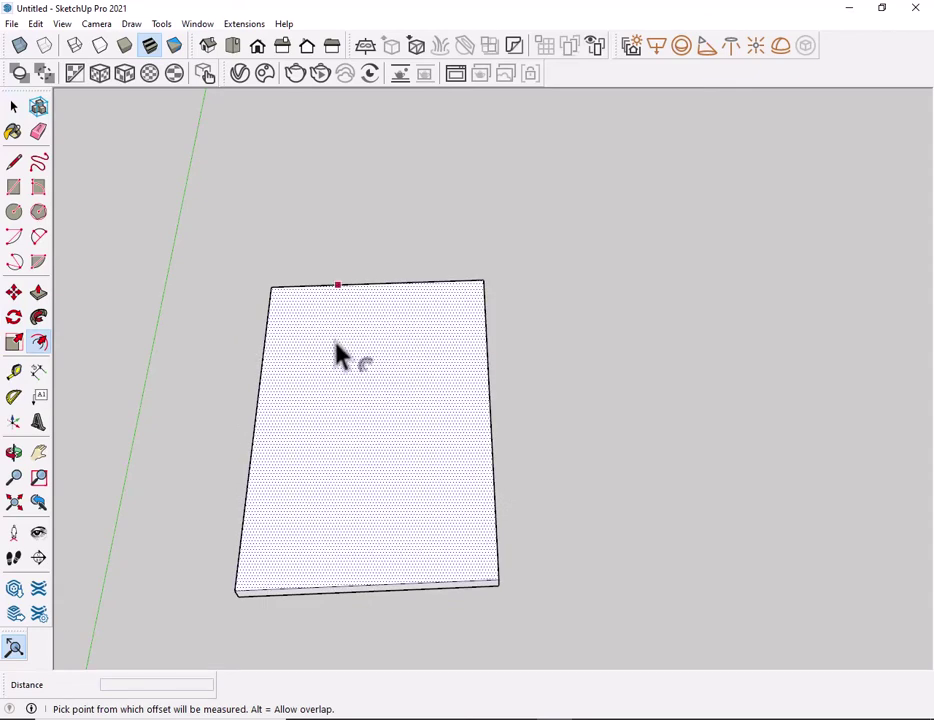
left_click(337, 352)
type("1'")
key("Return")
left_click(365, 405)
type("1'")
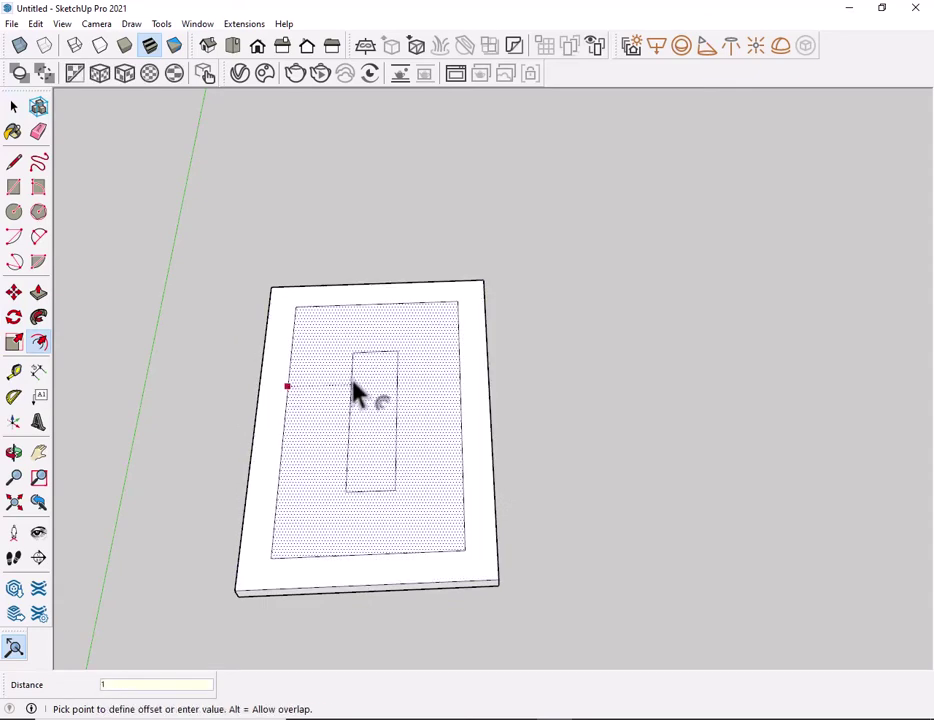
key("Return")
scroll(355, 390, "up", 2)
- Push the ring face between the offset loops down into a recessed channel
left_click(38, 293)
left_click(271, 392)
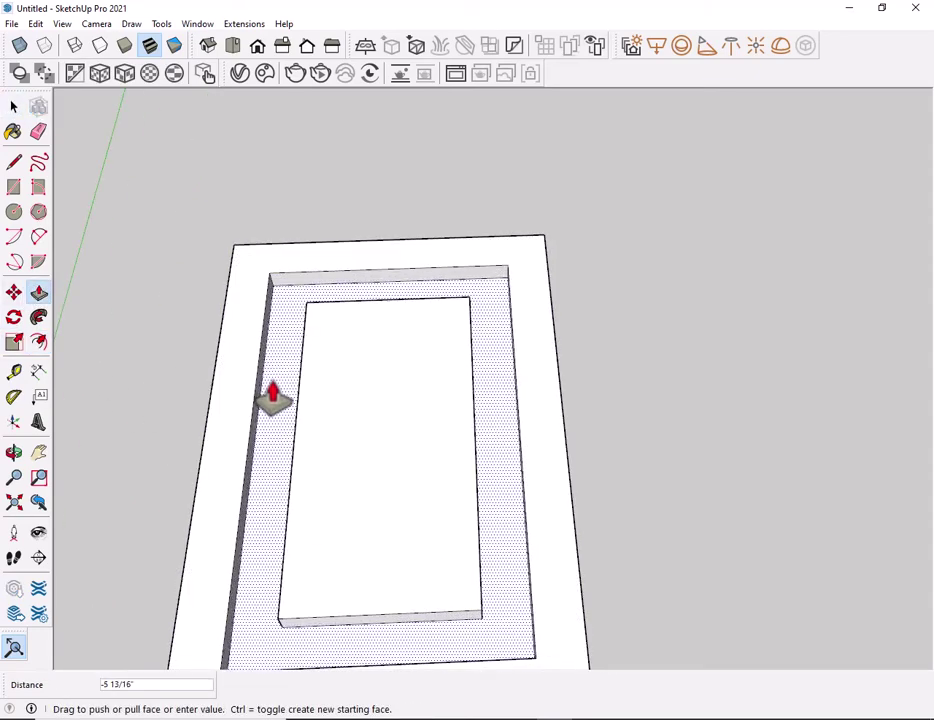
left_click(285, 398)
key("space")
middle_click_drag(285, 398, 359, 492)
scroll(360, 280, "up", 2)
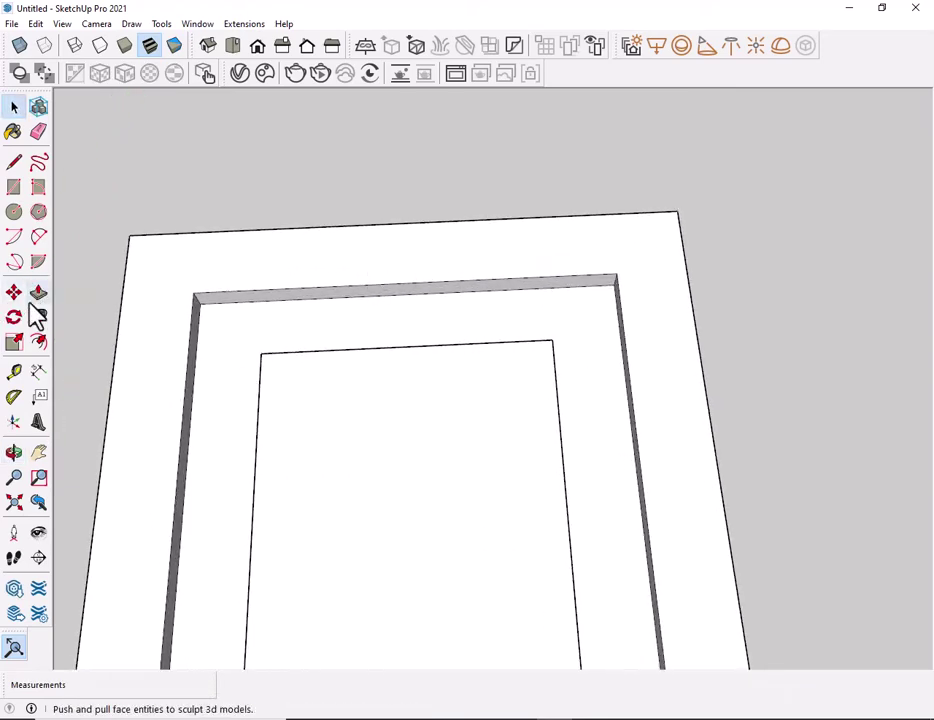
- Place two parallel guide lines across the channel's top stretch from its inner edge
left_click(198, 325)
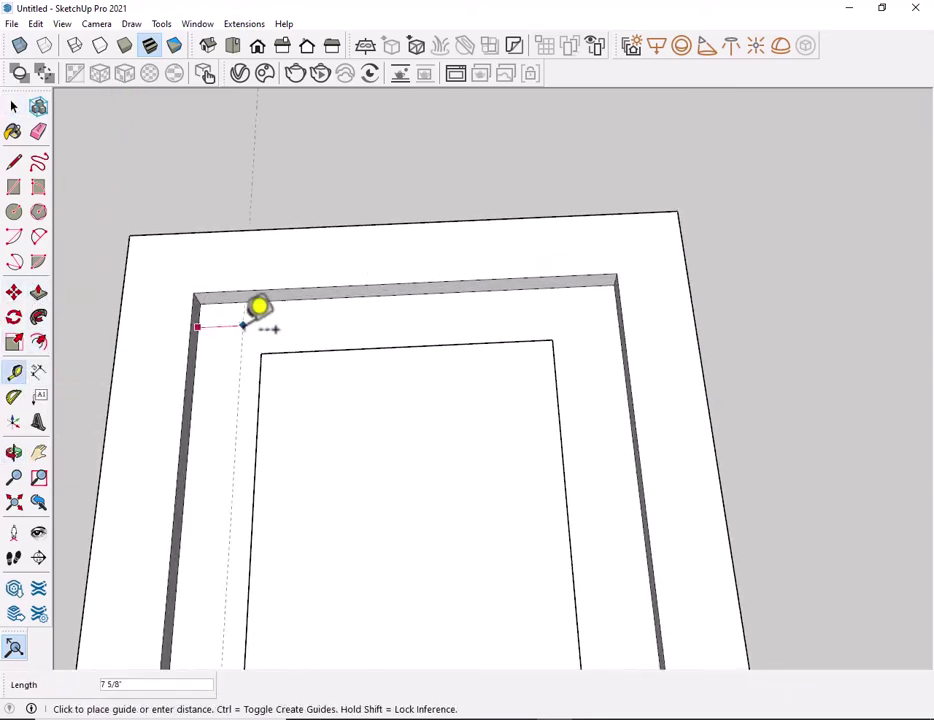
middle_click_drag(628, 287, 628, 284)
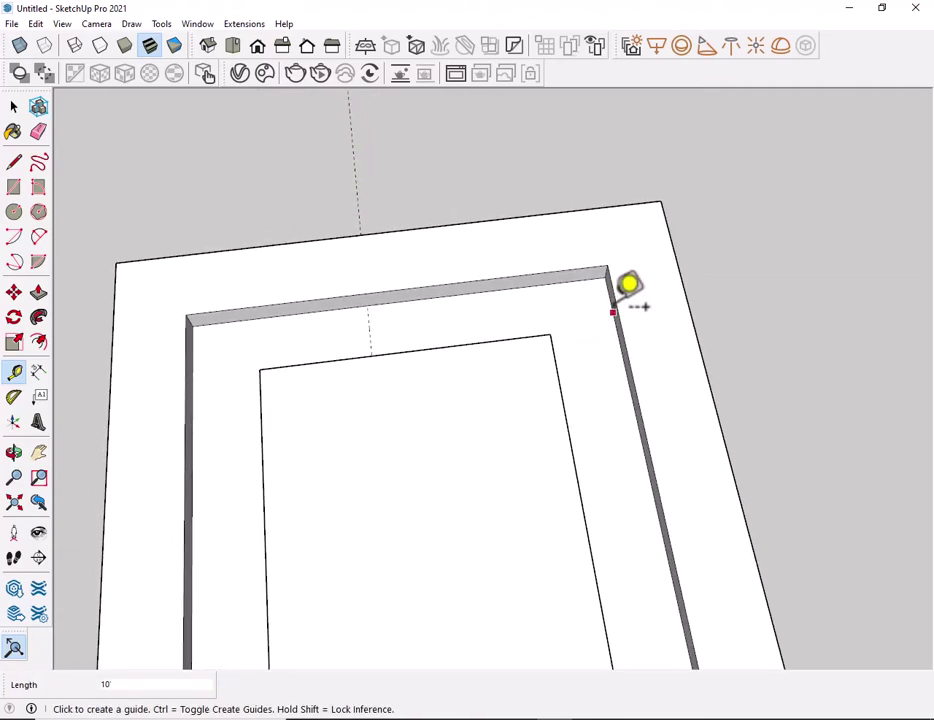
key("space")
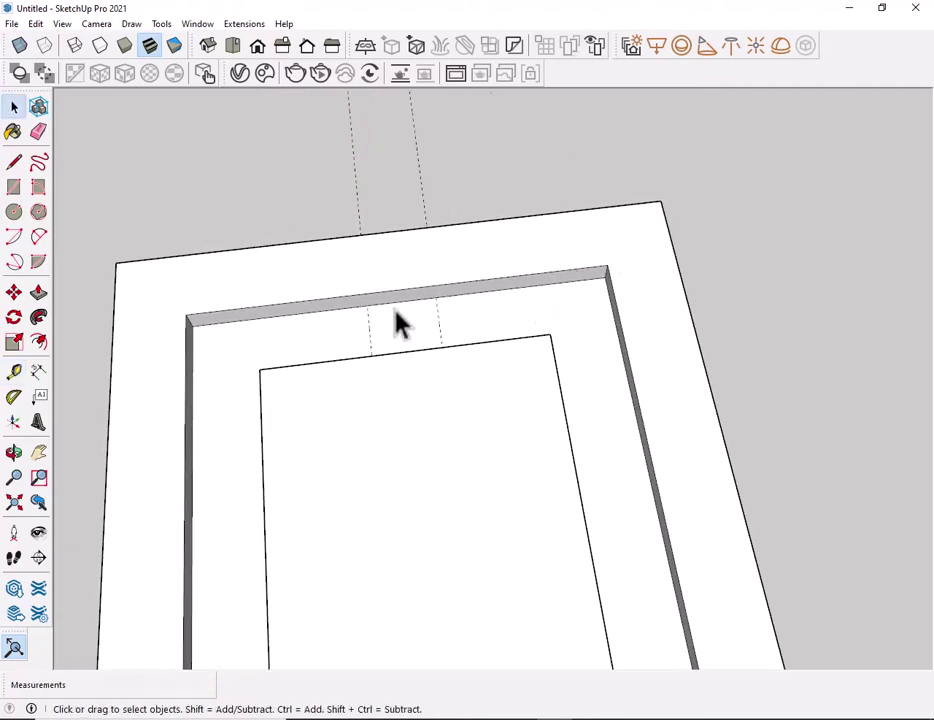
scroll(396, 319, "up", 2)
left_click(38, 371)
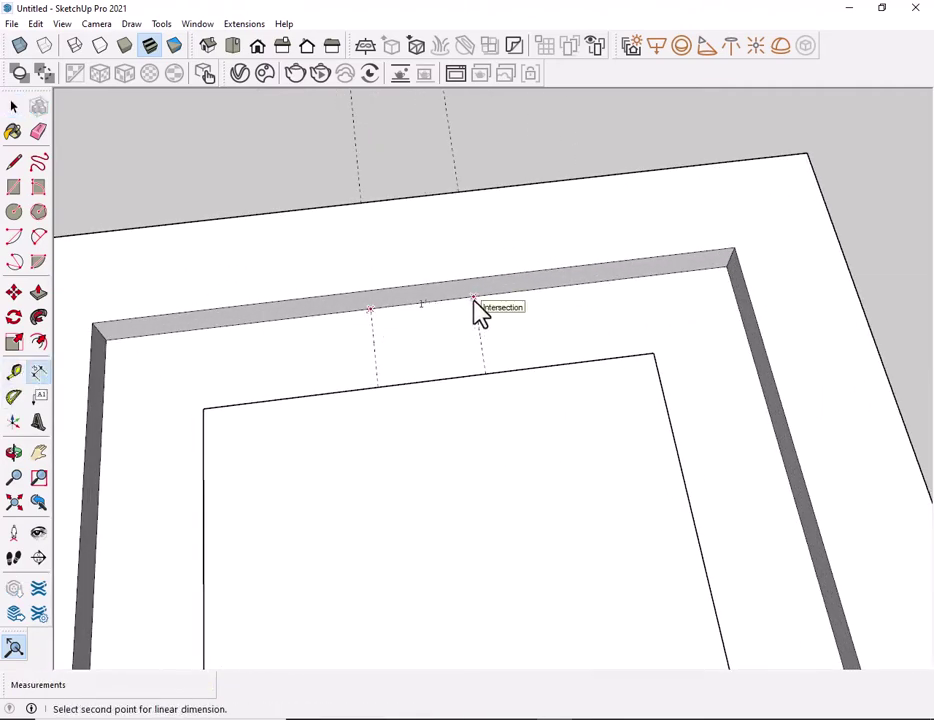
key("Escape")
mouse_move(10, 322)
middle_mouse_down()
mouse_move(382, 407)
mouse_move(354, 386)
middle_mouse_up()
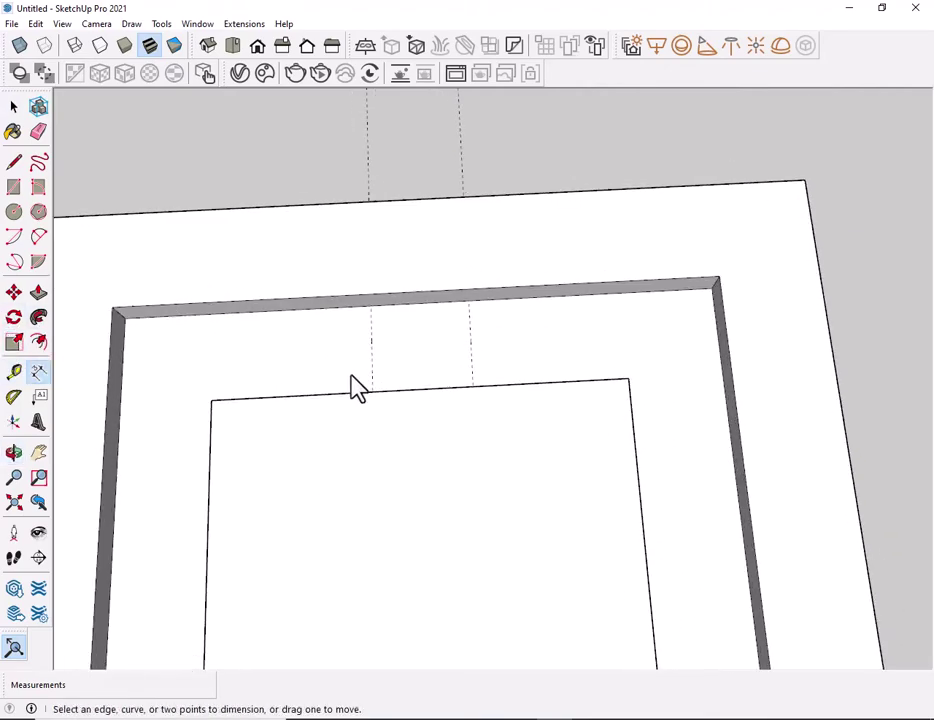
key("p")
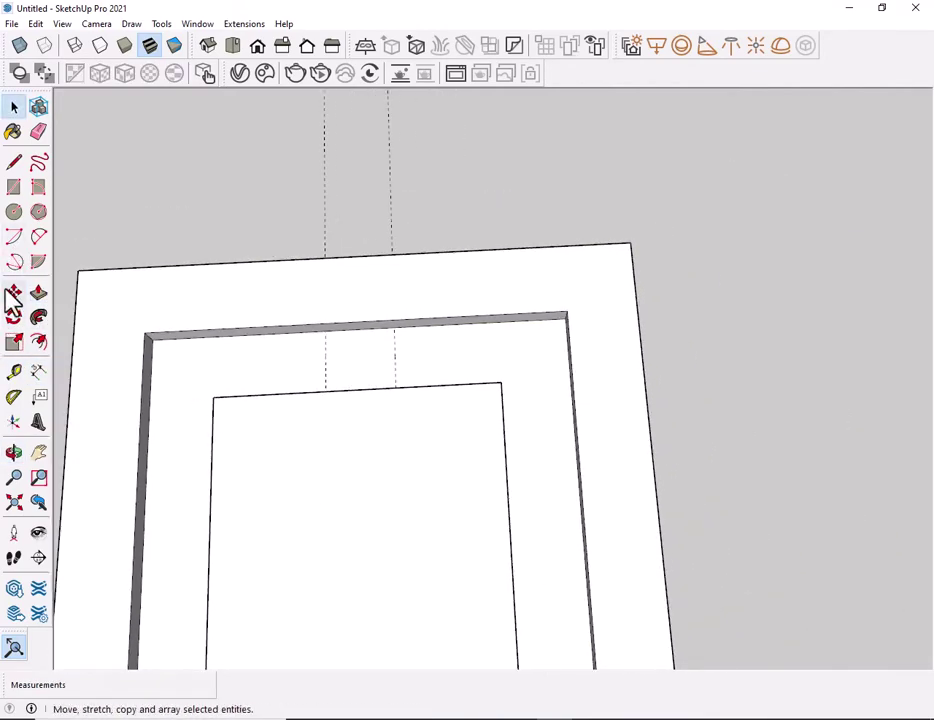
- Draw a rectangle across the channel between the two guide lines
scroll(360, 420, "up", 2)
scroll(250, 240, "up", 1)
left_click(236, 217)
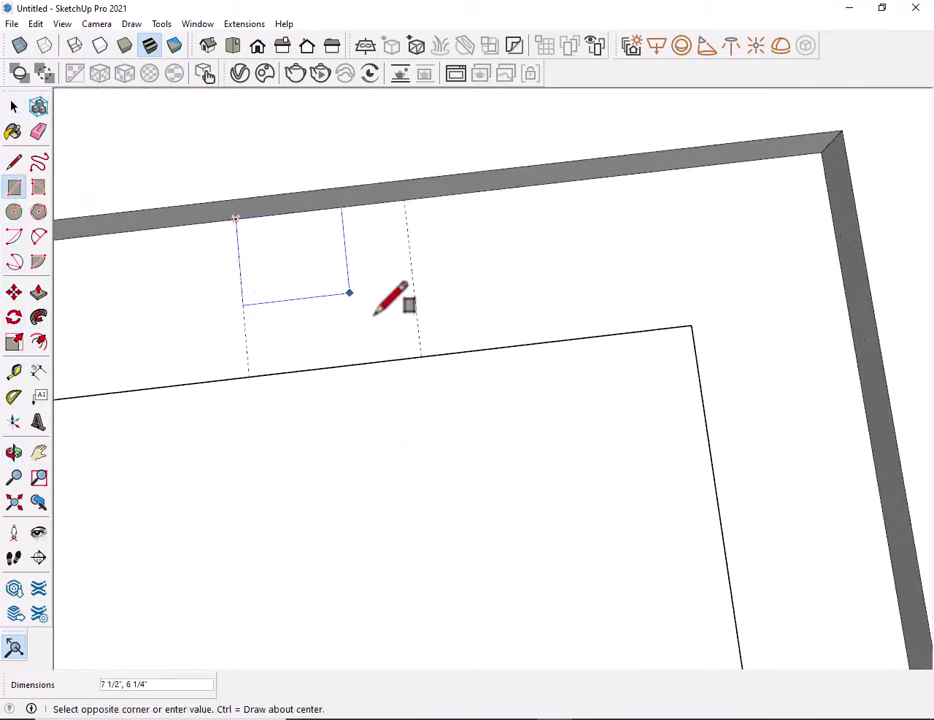
scroll(400, 340, "up", 1)
scroll(422, 362, "down", 2)
mouse_move(386, 500)
middle_mouse_down("shift")
mouse_move(313, 77)
mouse_move(344, 319)
middle_mouse_up("shift")
scroll(357, 577, "up", 2)
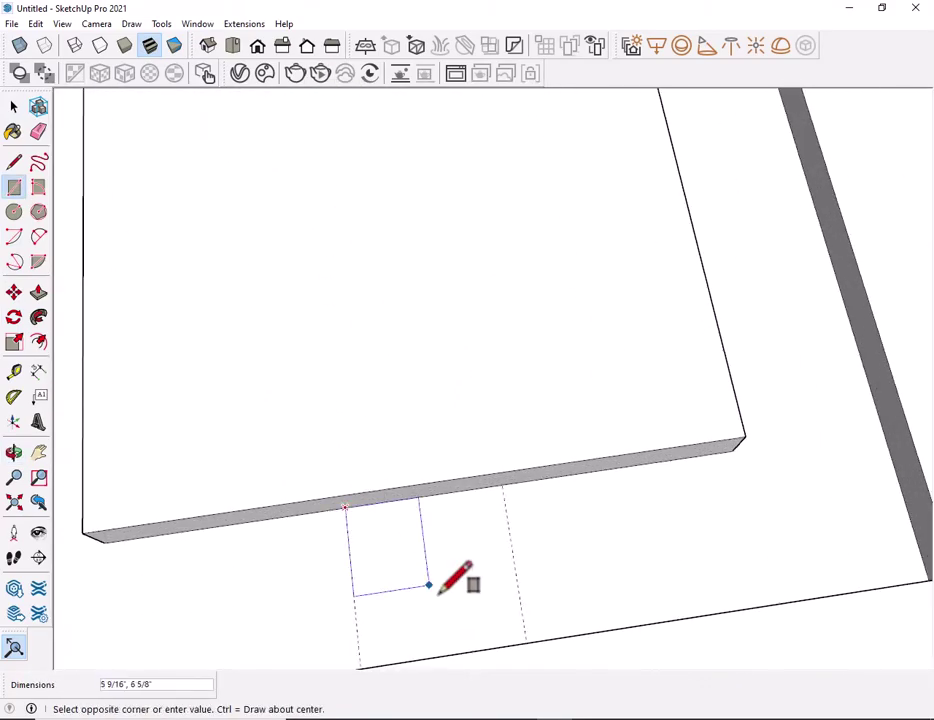
middle_click_drag(428, 585, 560, 706)
left_click(543, 628)
key("space")
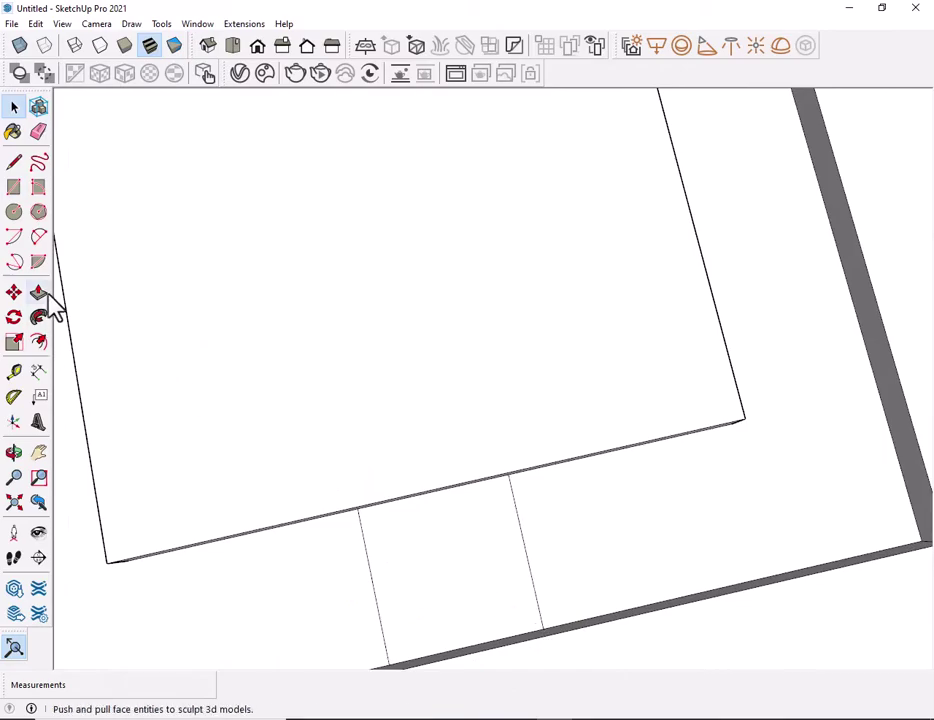
- Raise the rectangle into a block filling the channel and erase the guide lines
left_click(40, 294)
mouse_move(417, 427)
middle_mouse_down()
mouse_move(380, 182)
mouse_move(414, 304)
mouse_move(381, 302)
middle_mouse_up()
key("space")
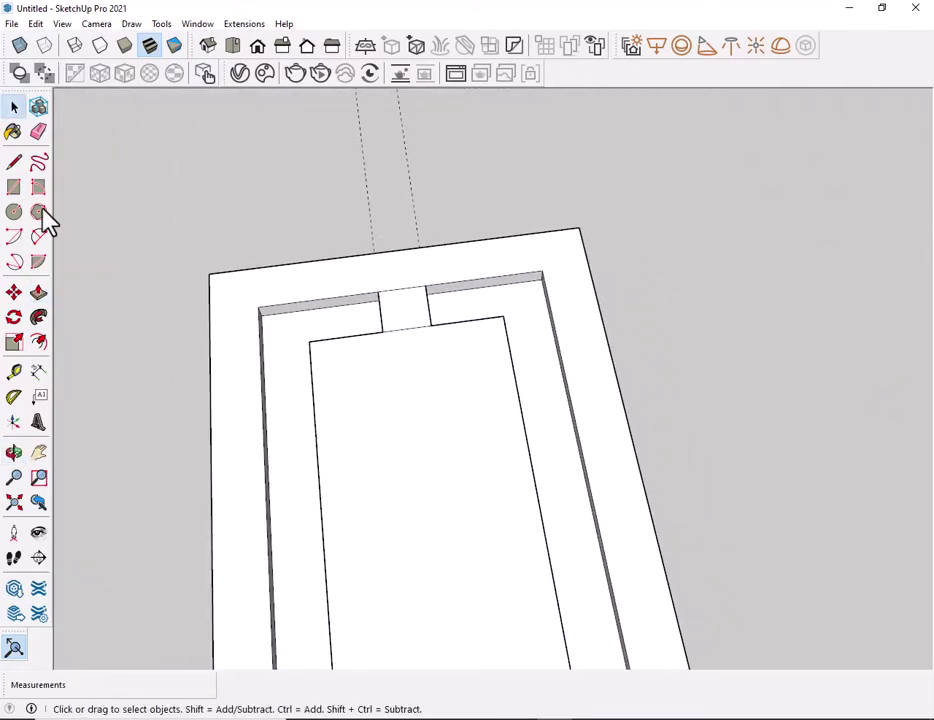
left_click_drag(449, 187, 367, 188)
mouse_move(367, 188)
middle_mouse_down()
mouse_move(317, 382)
mouse_move(432, 282)
middle_mouse_up()
key("space")
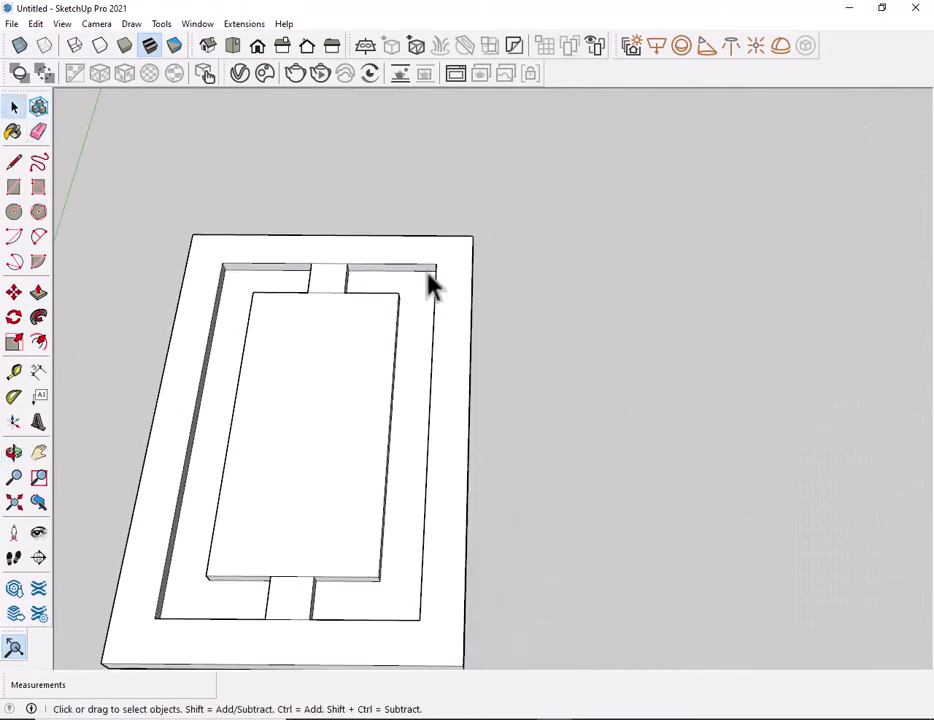
scroll(432, 282, "up", 4)
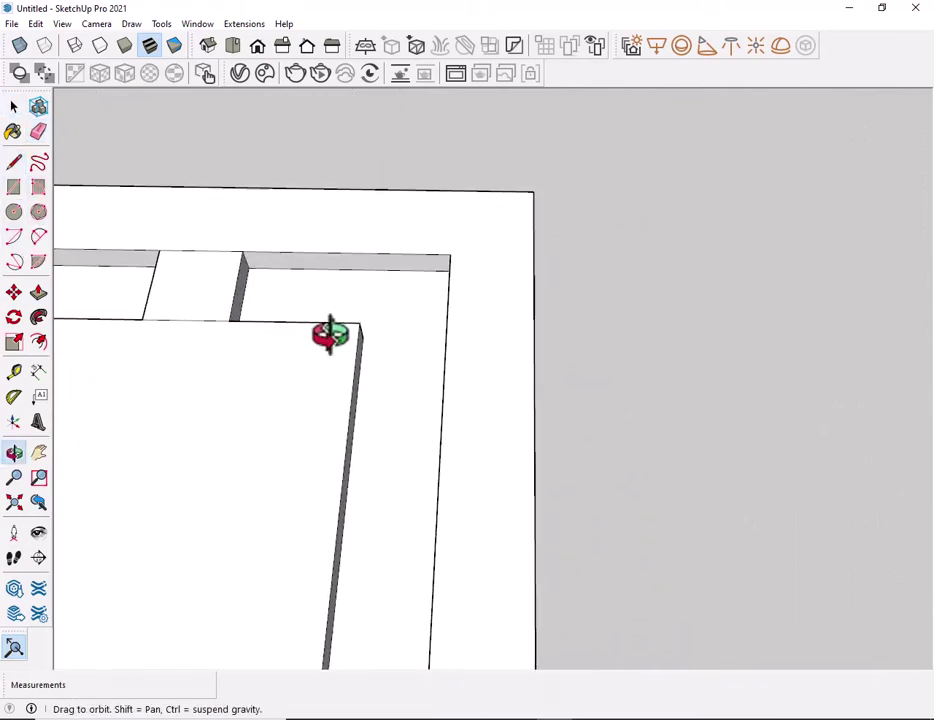
- Place two guide lines across the channel near the frame's inner corner
mouse_move(358, 335)
middle_mouse_down()
mouse_move(367, 320)
mouse_move(447, 341)
mouse_move(403, 254)
middle_mouse_up()
left_click(14, 371)
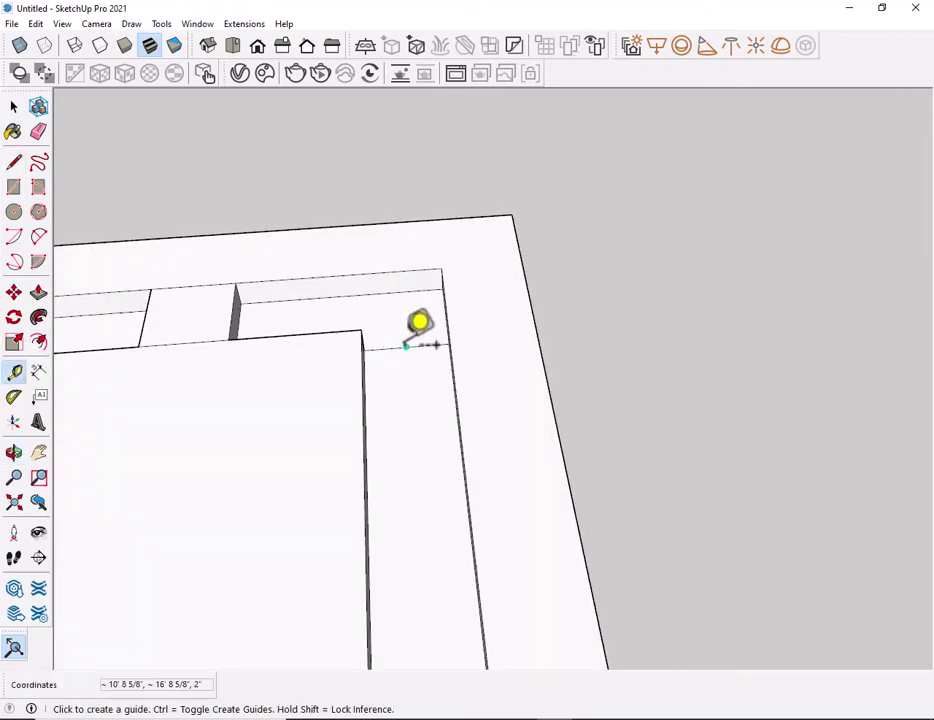
left_click(412, 346)
left_click(417, 443)
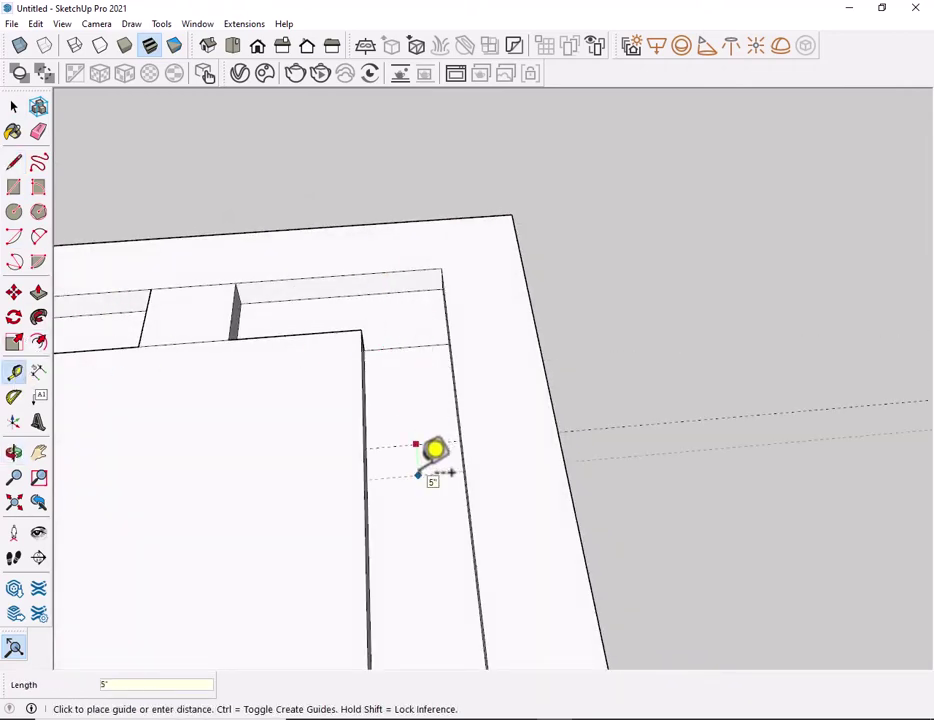
left_click(420, 468)
middle_click_drag(385, 505, 430, 271)
- Add further guide lines across the track strip, spaced inches apart
left_click(414, 266)
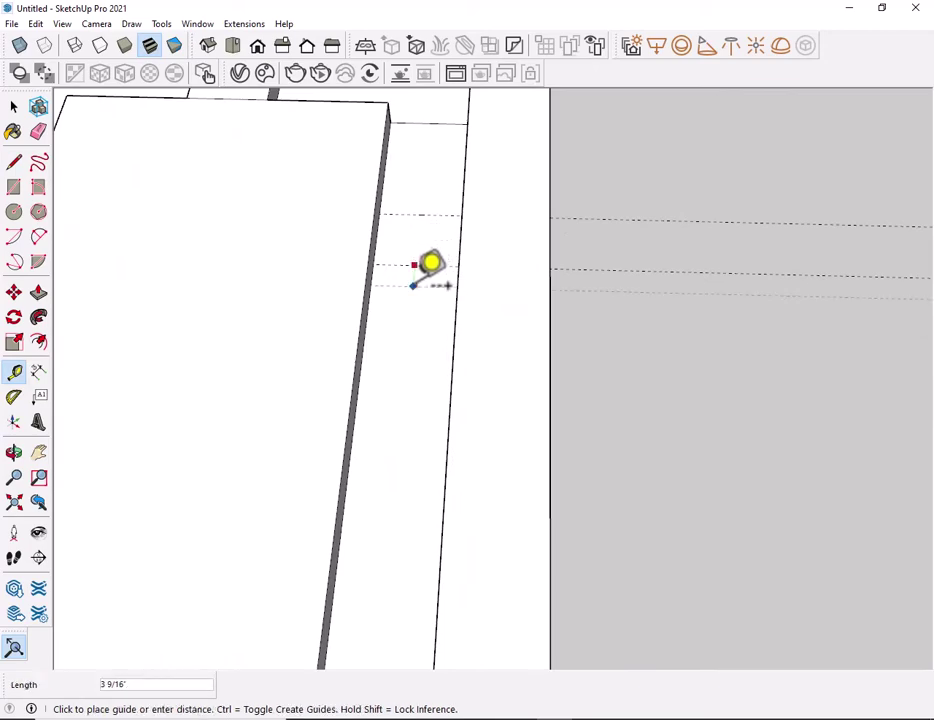
left_click(407, 378)
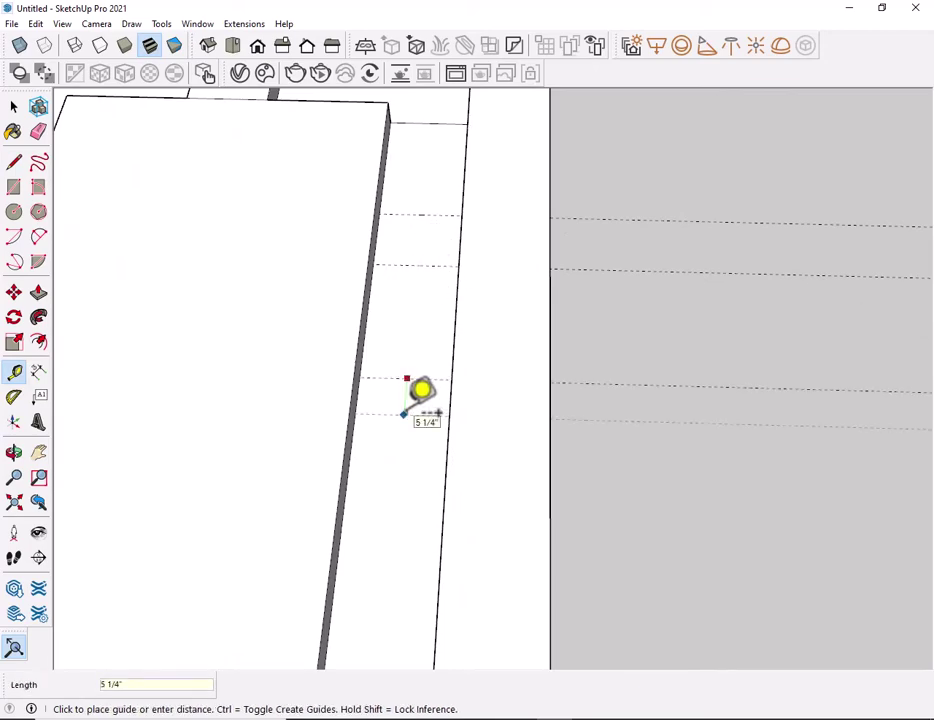
left_click(410, 412)
scroll(420, 455, "down", 1)
scroll(410, 347, "down", 1)
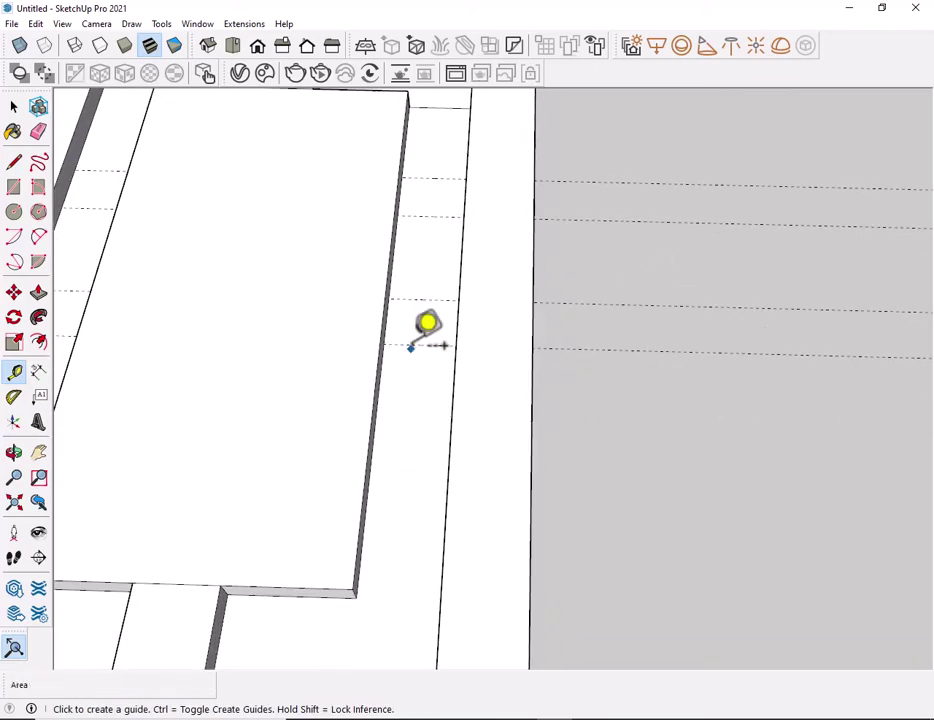
left_click(407, 398)
left_click(404, 415)
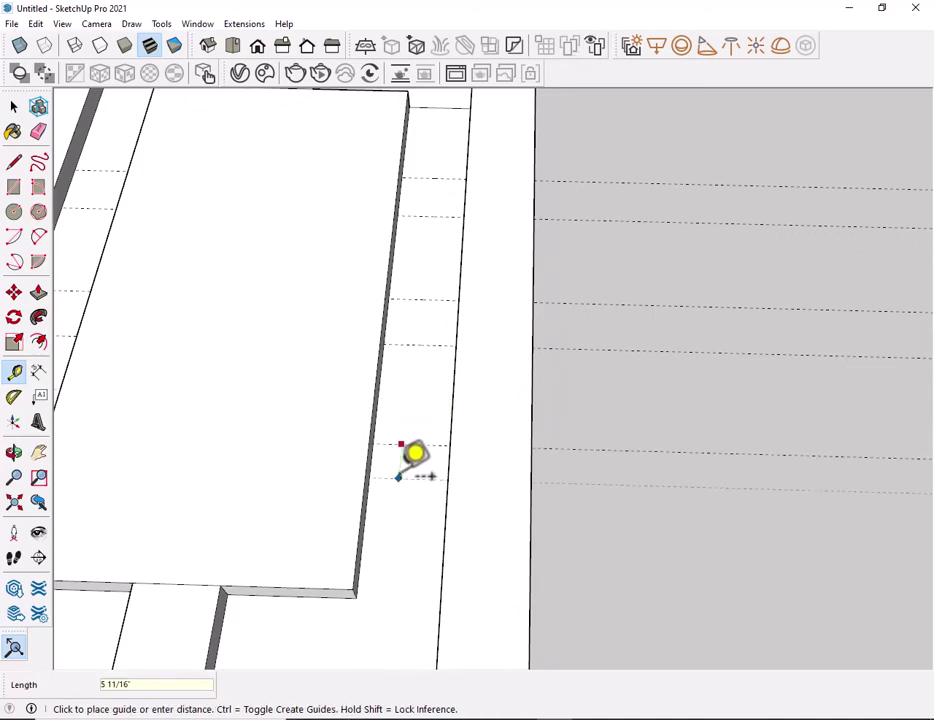
key("space")
scroll(397, 240, "up", 1)
- Erase the stray edge near the track's end
left_click(13, 187)
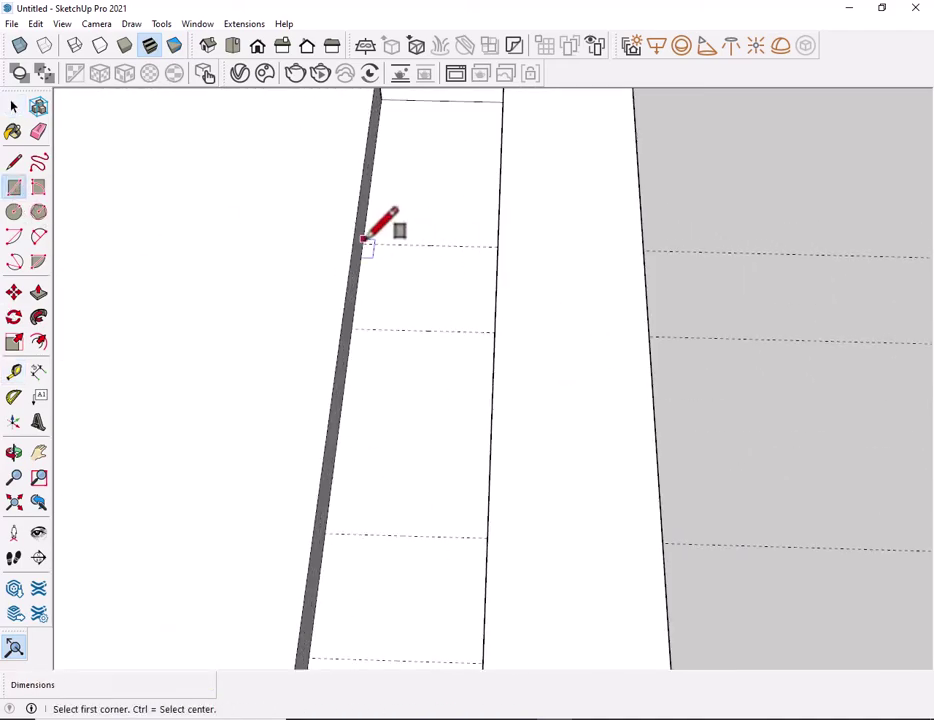
left_click(365, 244)
middle_click_drag(424, 312, 630, 282)
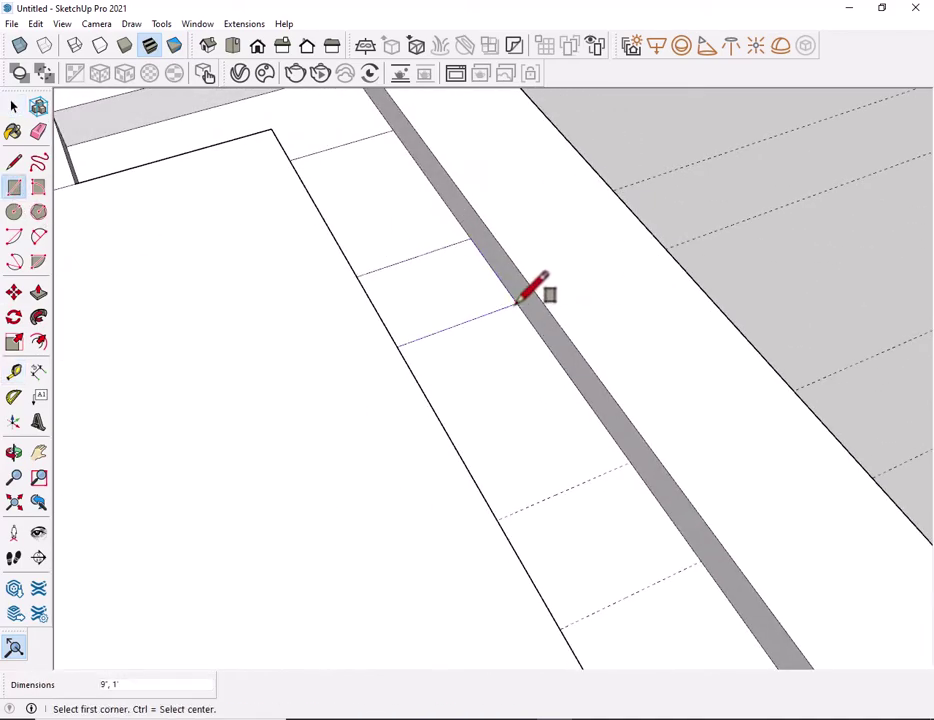
key("space")
left_click(38, 131)
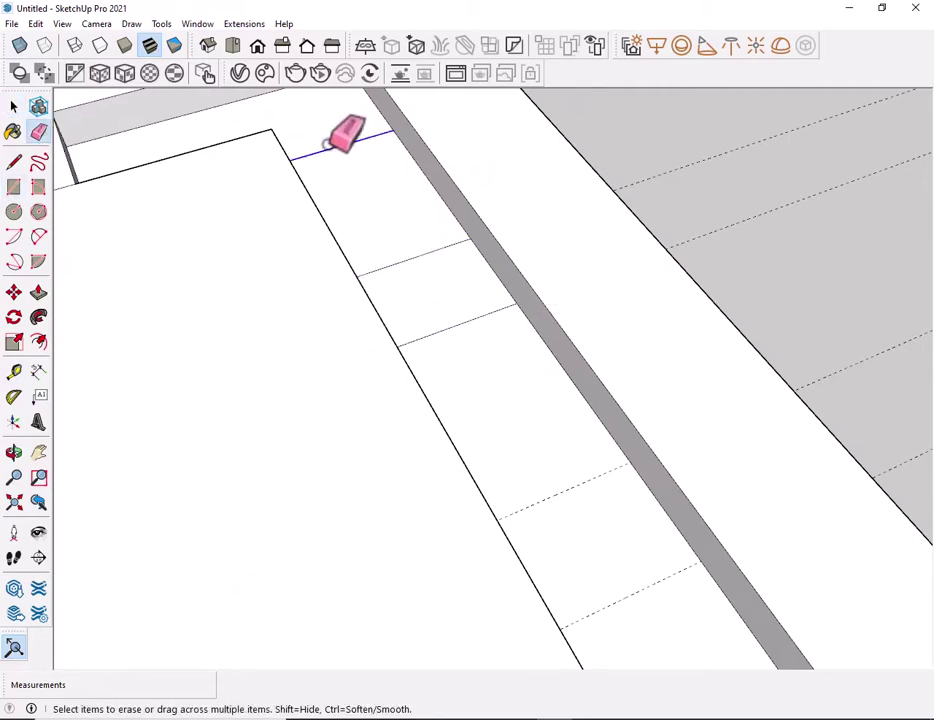
left_click(330, 148)
key("space")
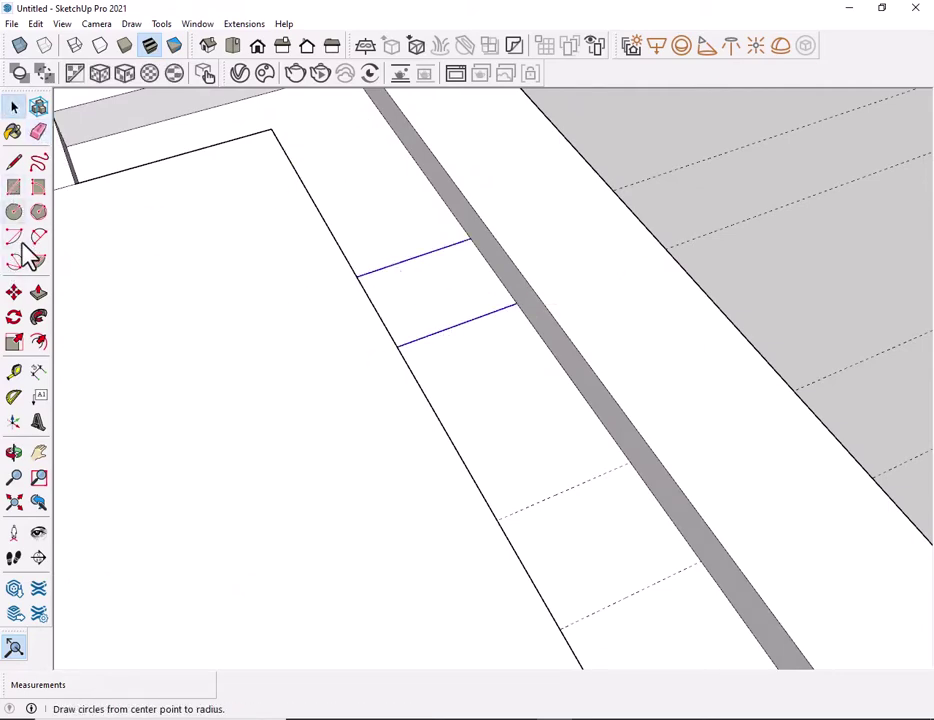
- Copy the pair of cross lines onto successive guide pairs, 2' 3" apart
left_click(13, 292)
left_click(470, 240)
key("ctrl")
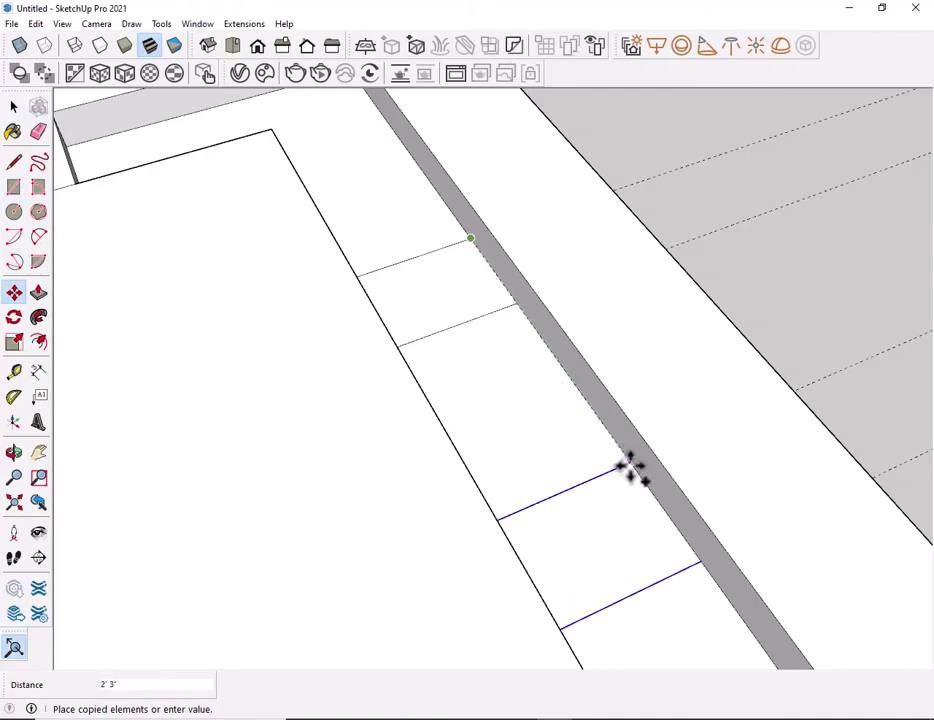
left_click(628, 465)
scroll(640, 500, "down", 3)
scroll(317, 142, "up", 3)
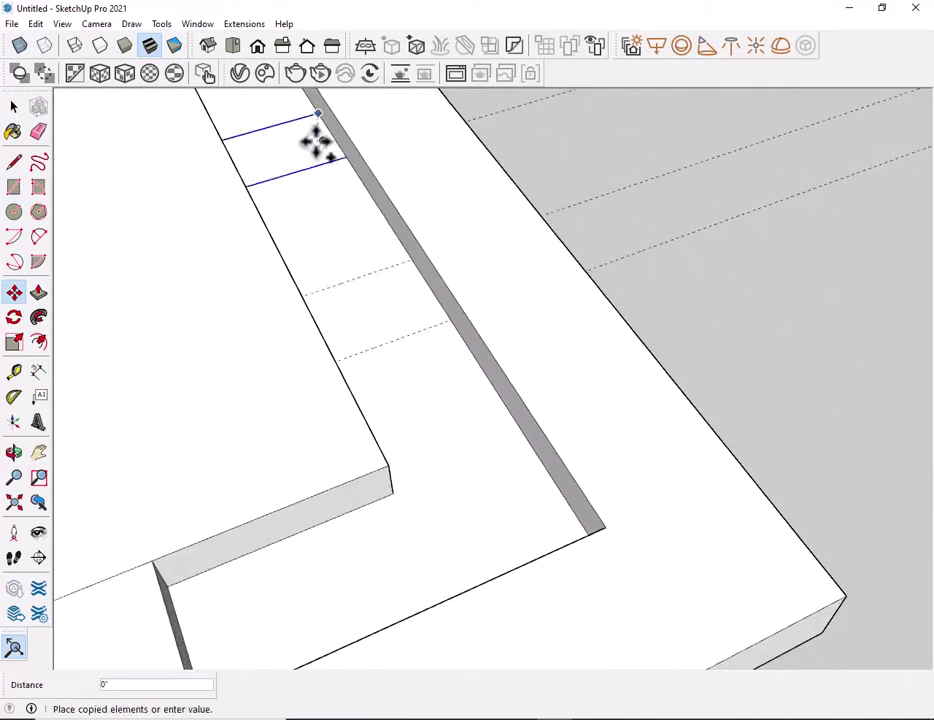
left_click(405, 268)
left_click(410, 262)
scroll(259, 340, "down", 3)
scroll(553, 448, "down", 2)
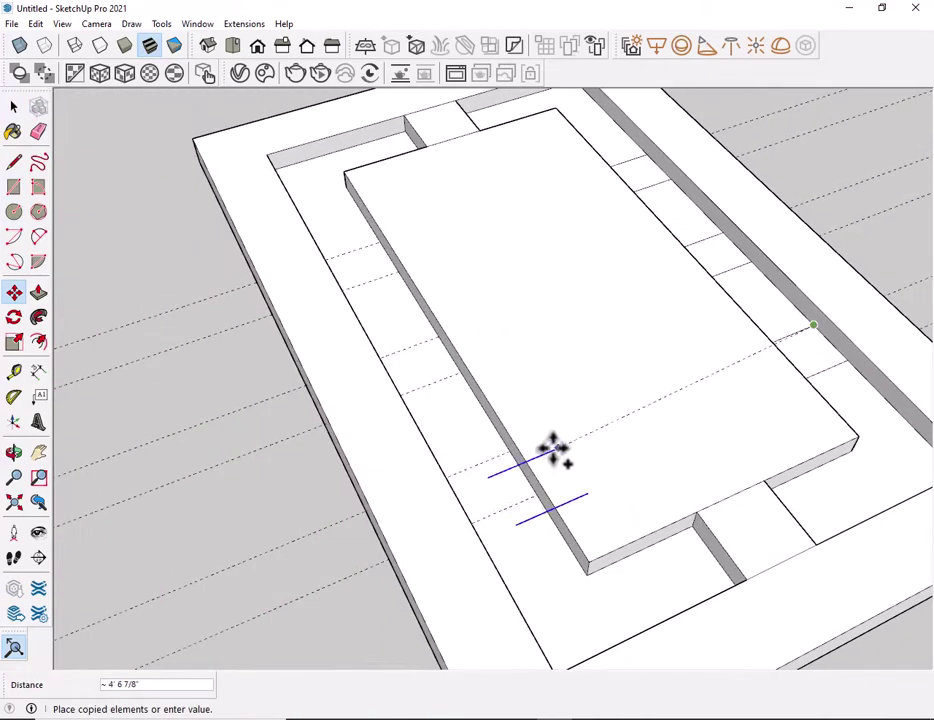
scroll(536, 457, "up", 5)
left_click(537, 474)
- Copy the cross-line pair onto the upper guides and the opposite track side
left_click(537, 474)
left_click(348, 189)
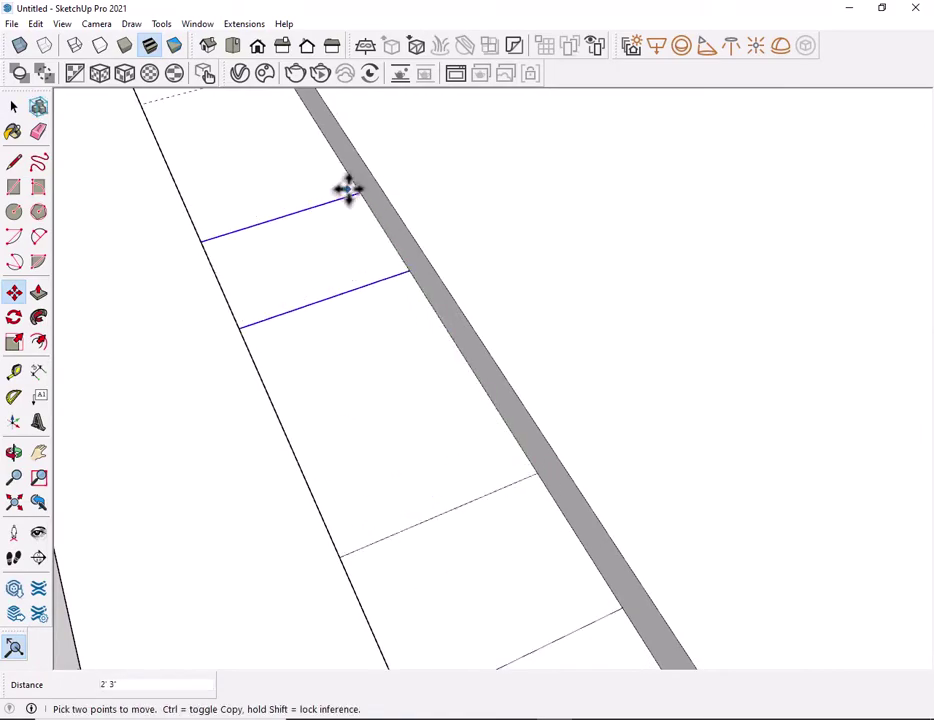
mouse_move(348, 189)
middle_mouse_down()
mouse_move(511, 507)
mouse_move(527, 514)
middle_mouse_up()
left_click(527, 513)
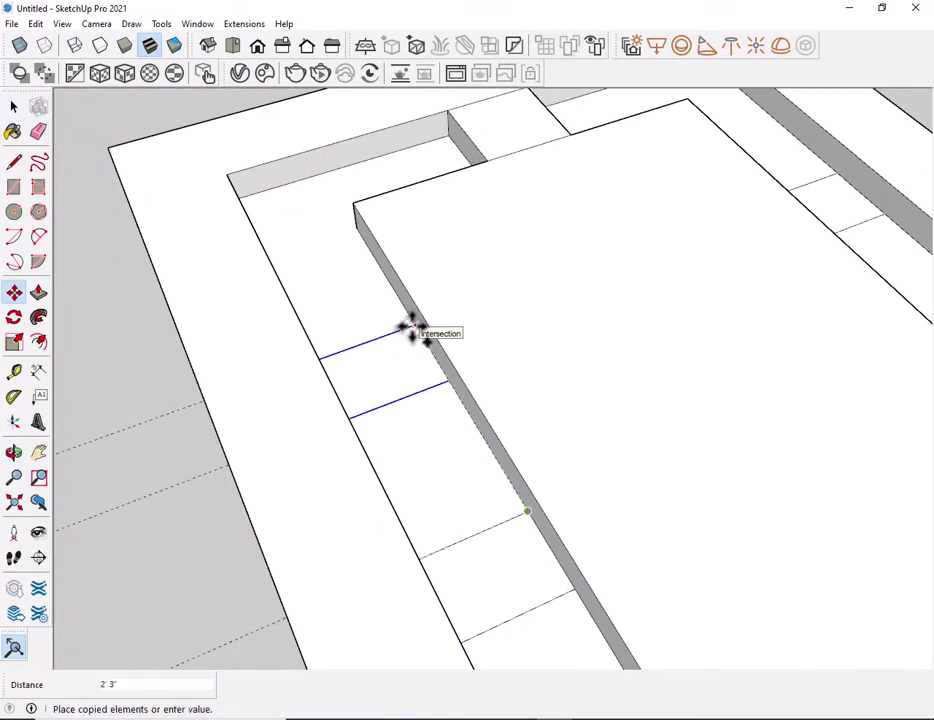
left_click(412, 330)
key("space")
scroll(580, 390, "down", 3)
middle_click_drag(652, 402, 340, 455)
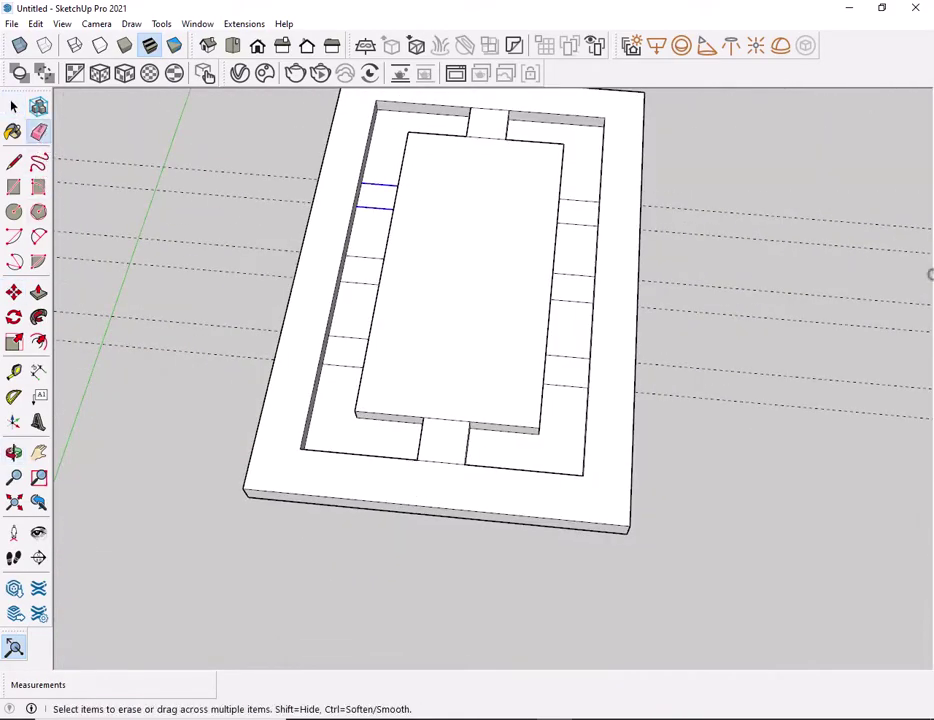
- Push each marked track section down to the same depth, leaving the cross blocks raised
key("space")
scroll(560, 220, "up", 5)
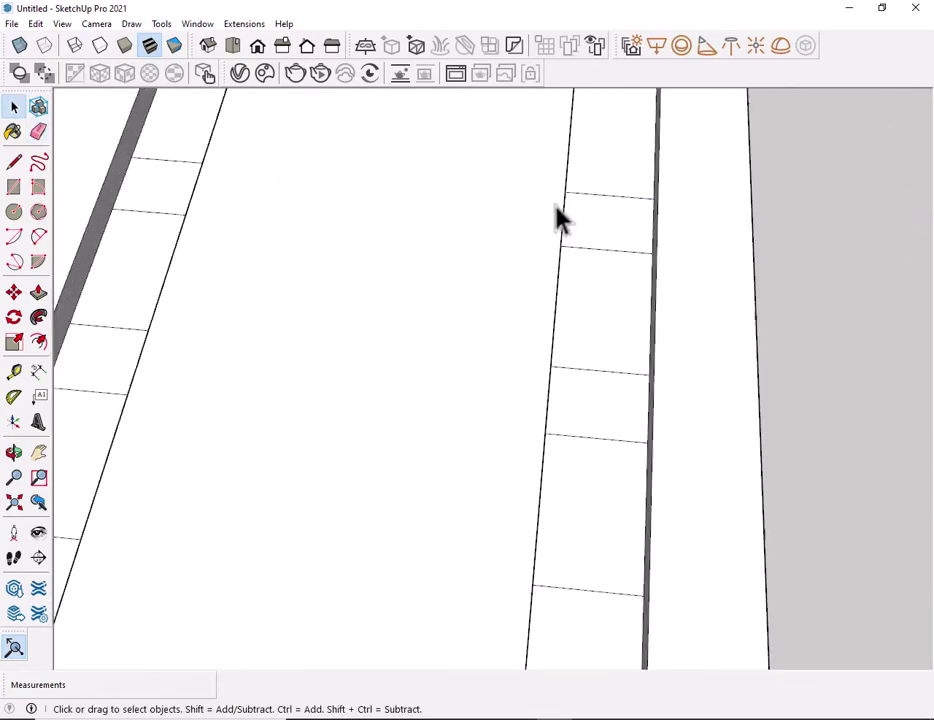
left_click(38, 292)
middle_click_drag(605, 244, 657, 328)
left_click(657, 328)
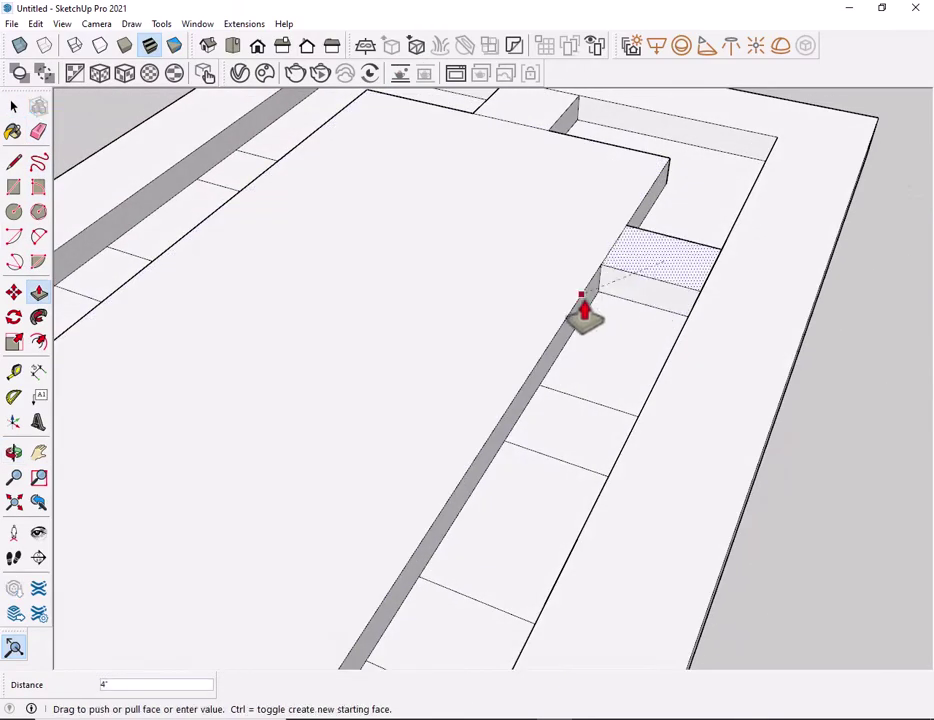
left_click(586, 309)
double_click(567, 417)
left_click(419, 651)
left_click(252, 180)
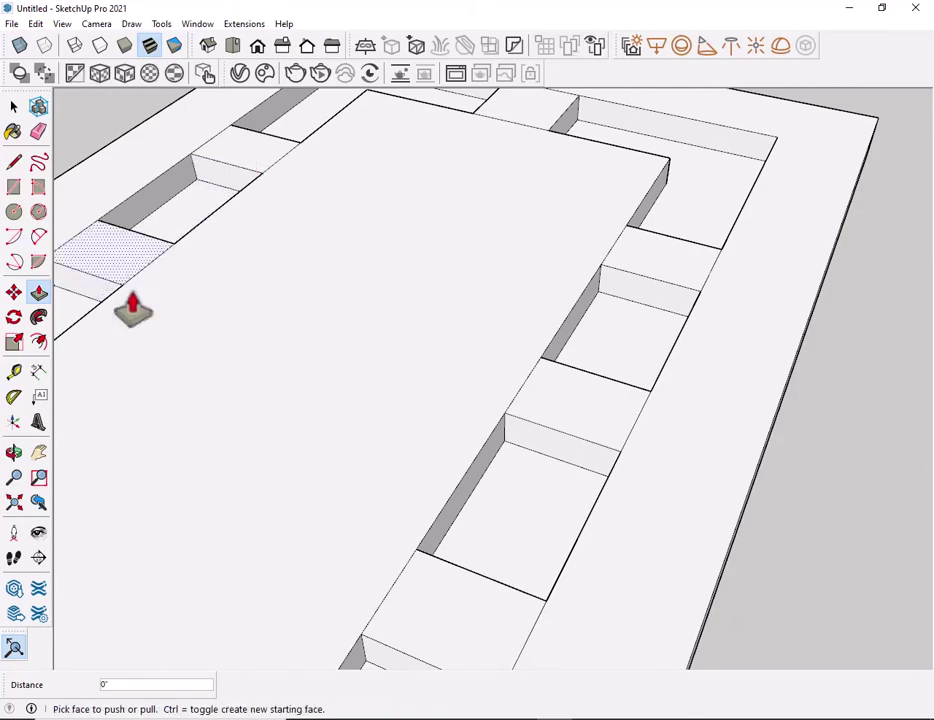
scroll(375, 292, "down", 5)
key("space")
- From a top view, begin an inward offset of the centre slab's outline
scroll(645, 357, "down", 3)
mouse_move(648, 360)
middle_mouse_down()
mouse_move(755, 496)
mouse_move(688, 609)
mouse_move(475, 359)
mouse_move(493, 415)
middle_mouse_up()
scroll(455, 375, "up", 3)
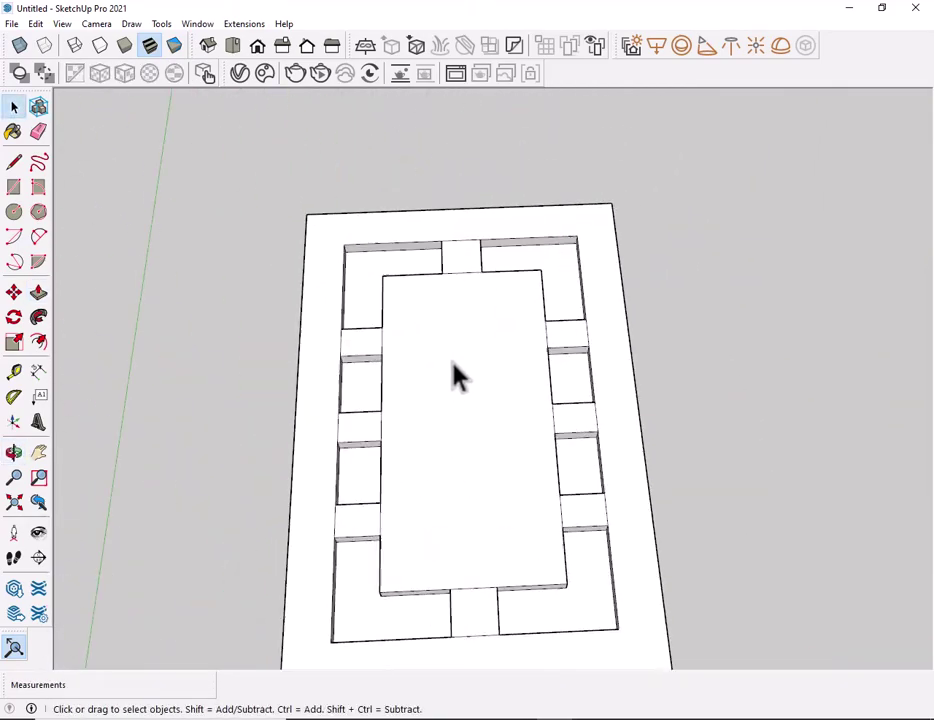
left_click(39, 343)
left_click(381, 355)
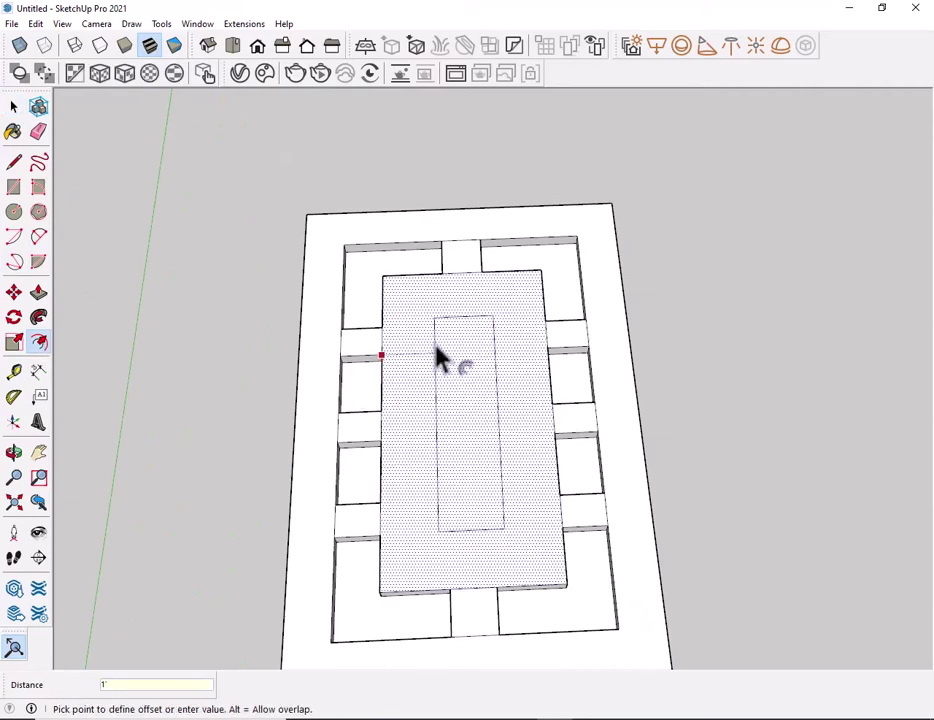
- Commit the inset rectangle on the centre slab
left_click(437, 357)
key("space")
scroll(469, 365, "up", 2)
scroll(460, 320, "up", 2)
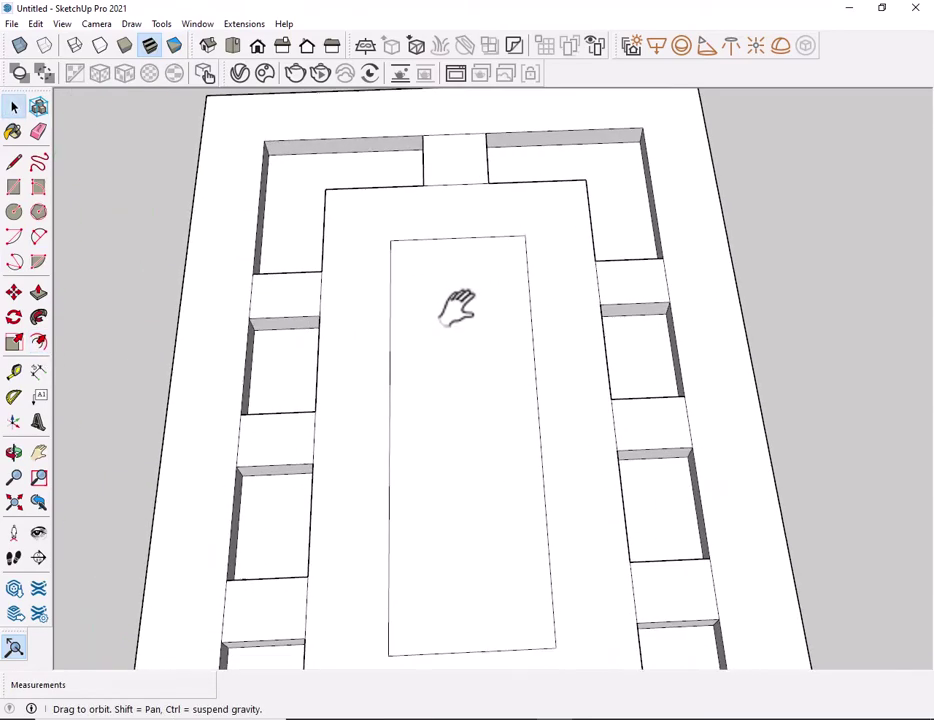
scroll(455, 307, "down", 1)
left_click(38, 371)
key("space")
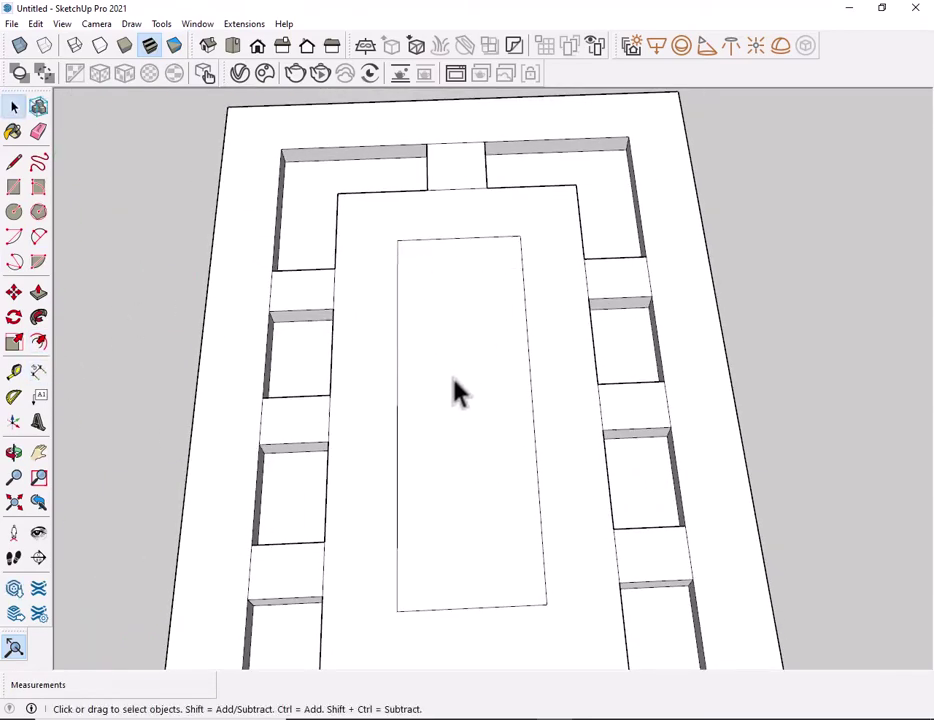
- Push the inset rectangle down 2 1/2" into a recessed well
mouse_move(452, 388)
middle_mouse_down()
mouse_move(437, 468)
mouse_move(459, 494)
middle_mouse_up()
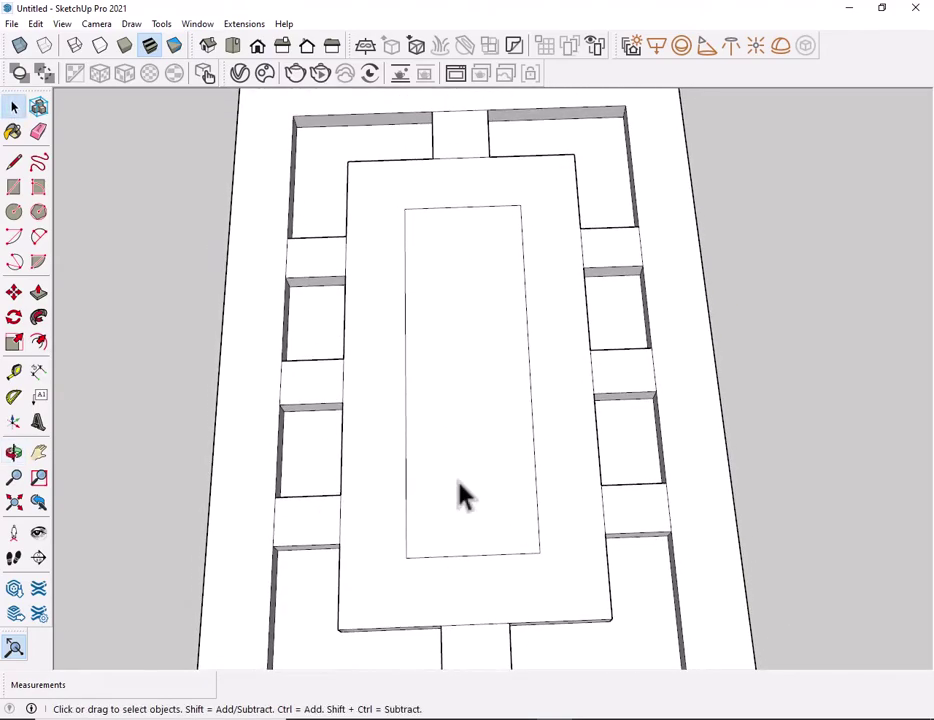
scroll(480, 438, "up", 1)
scroll(480, 438, "up", 1)
left_click(38, 292)
left_click(480, 410)
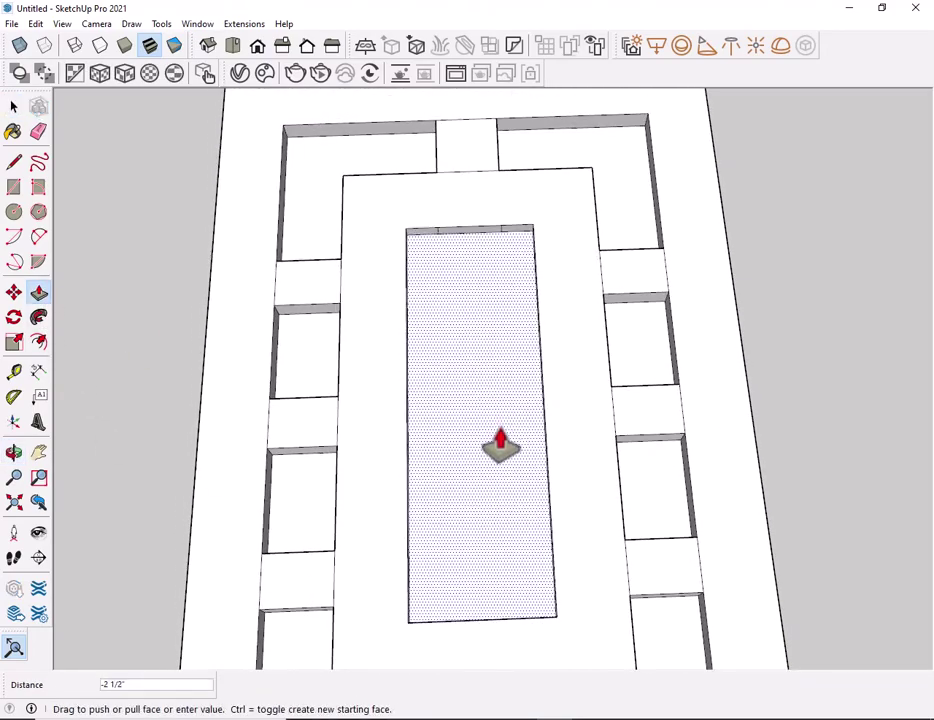
key("Return")
key("space")
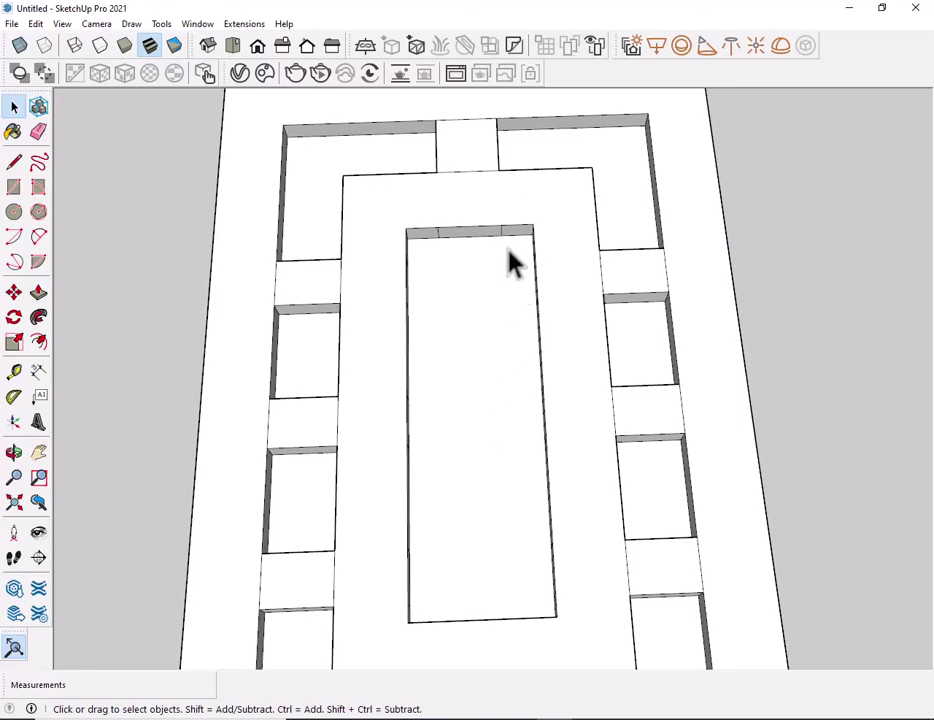
mouse_move(510, 262)
middle_mouse_down()
mouse_move(479, 114)
mouse_move(319, 140)
mouse_move(360, 144)
middle_mouse_up()
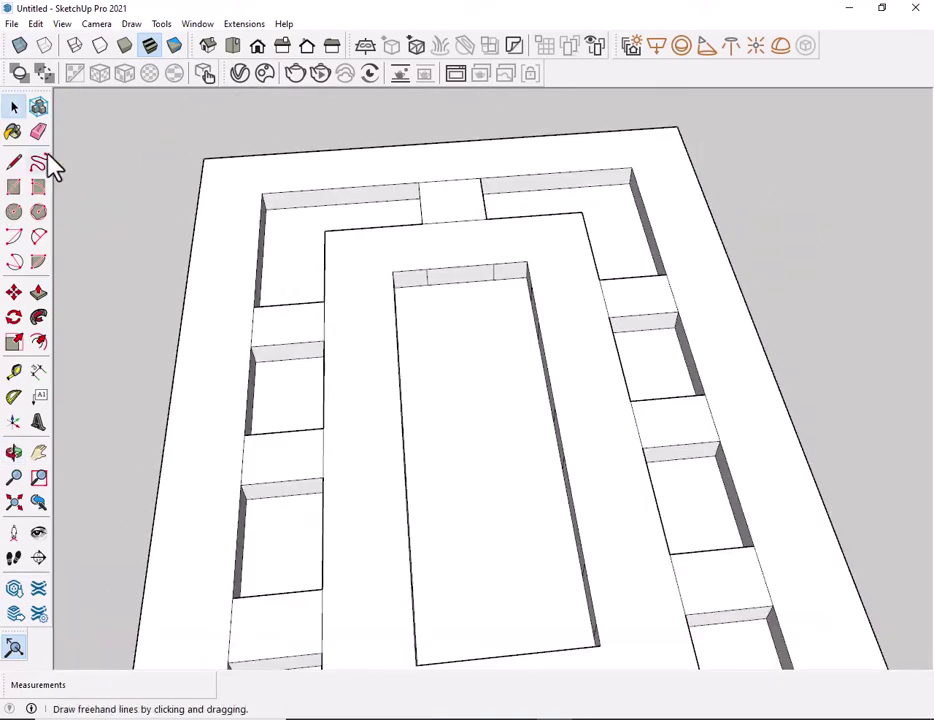
- Erase the leftover vertical edges along the centre well's inner walls
left_click(38, 131)
scroll(427, 291, "up", 5)
middle_click_drag(563, 287, 627, 240)
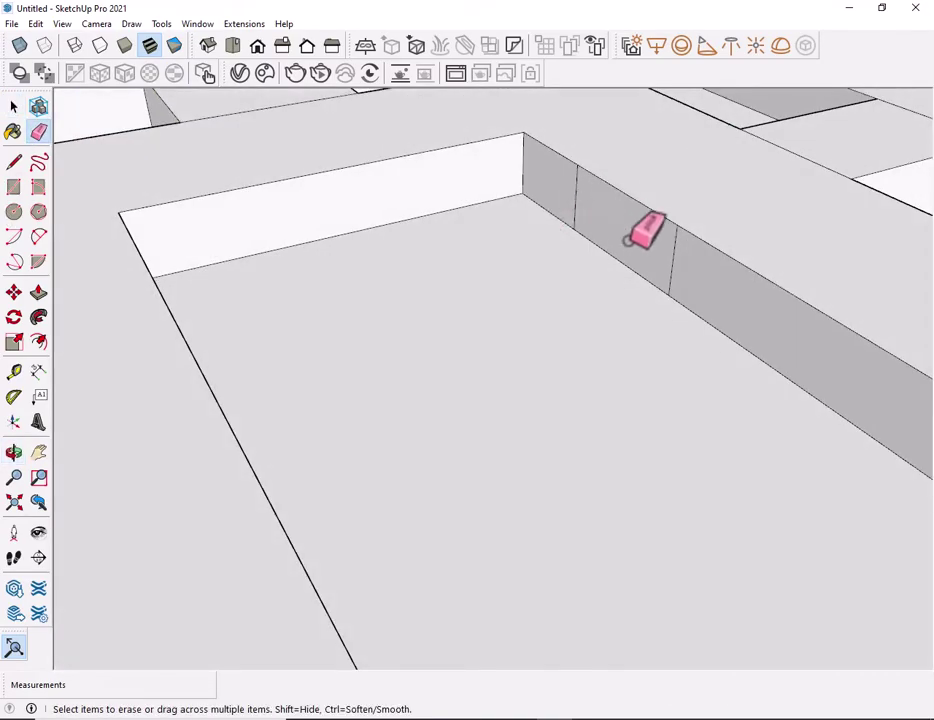
mouse_move(688, 258)
middle_mouse_down()
mouse_move(700, 371)
mouse_move(350, 163)
middle_mouse_up()
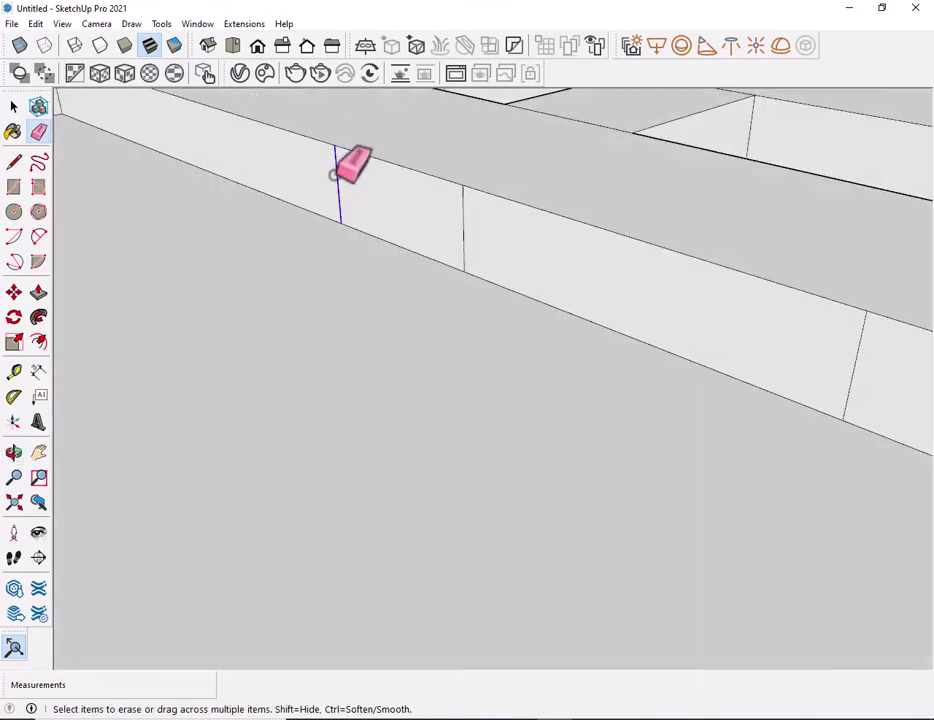
mouse_move(730, 281)
middle_mouse_down()
mouse_move(797, 323)
mouse_move(500, 236)
mouse_move(734, 327)
mouse_move(240, 300)
middle_mouse_up()
left_click_drag(322, 292, 615, 182)
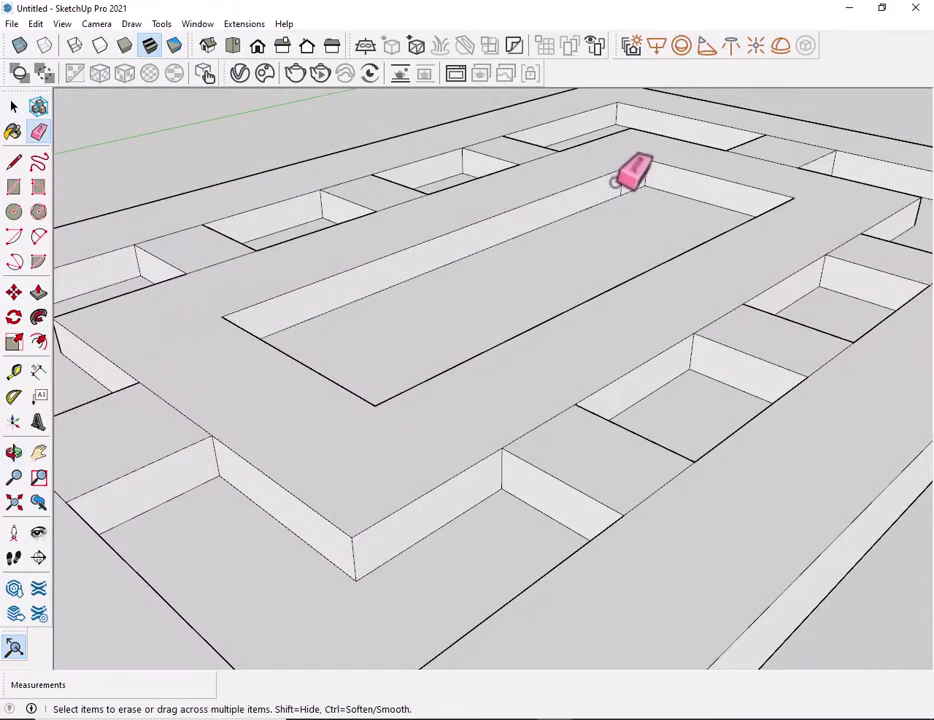
key("space")
scroll(430, 344, "down", 3)
mouse_move(430, 344)
middle_mouse_down()
mouse_move(780, 482)
mouse_move(630, 515)
middle_mouse_up()
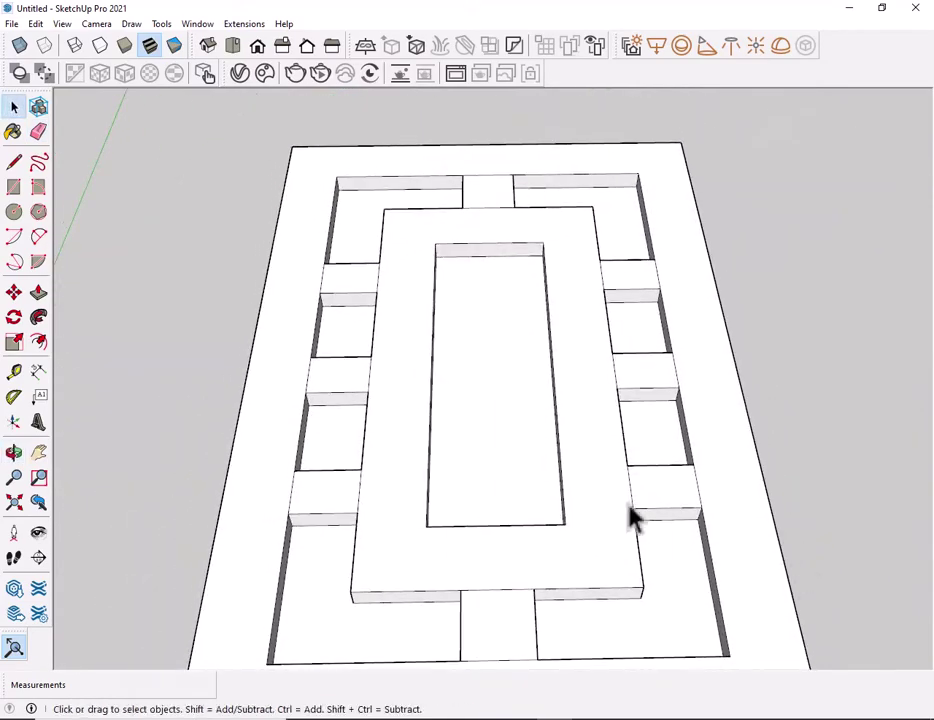
scroll(565, 458, "up", 3)
mouse_move(462, 490)
middle_mouse_down()
mouse_move(480, 546)
mouse_move(420, 420)
middle_mouse_up()
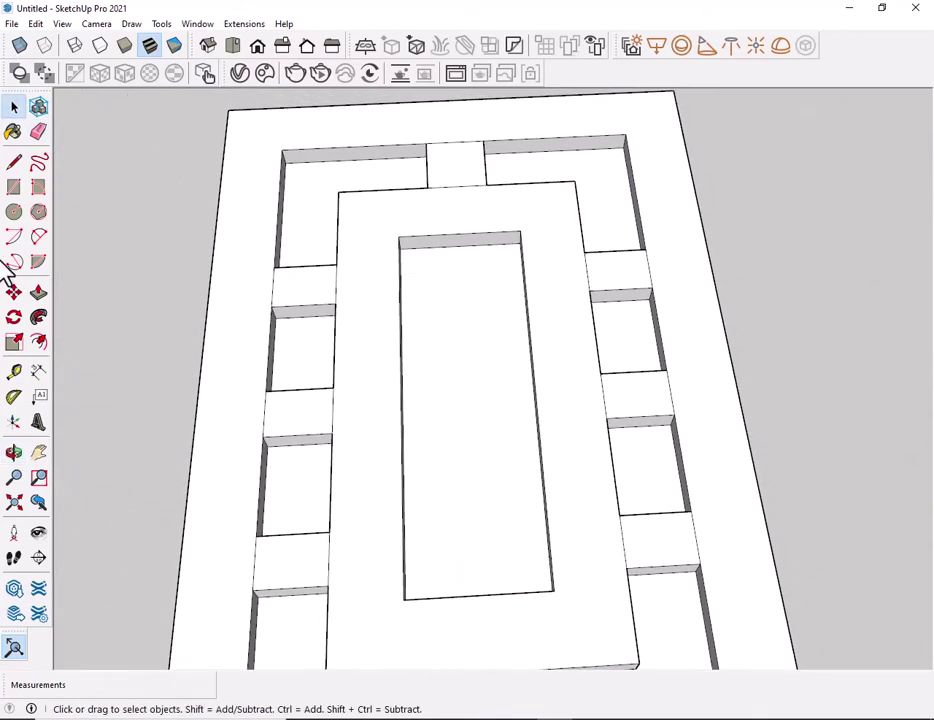
- Measure the sunken centre rectangle's length from its inner wall edge
left_click(38, 371)
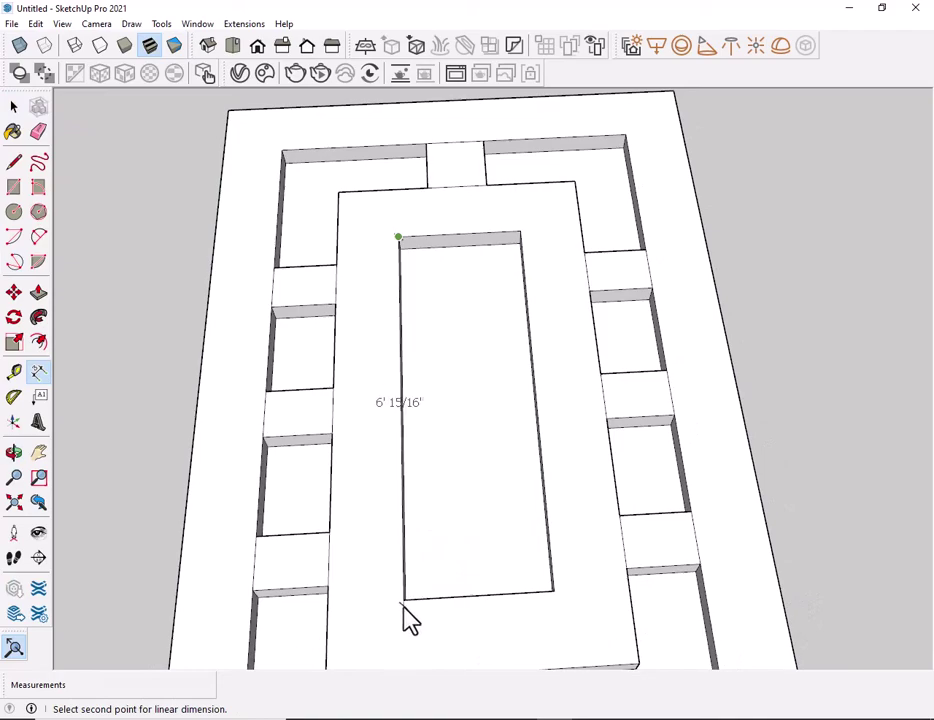
key("space")
middle_click_drag(461, 517, 432, 646)
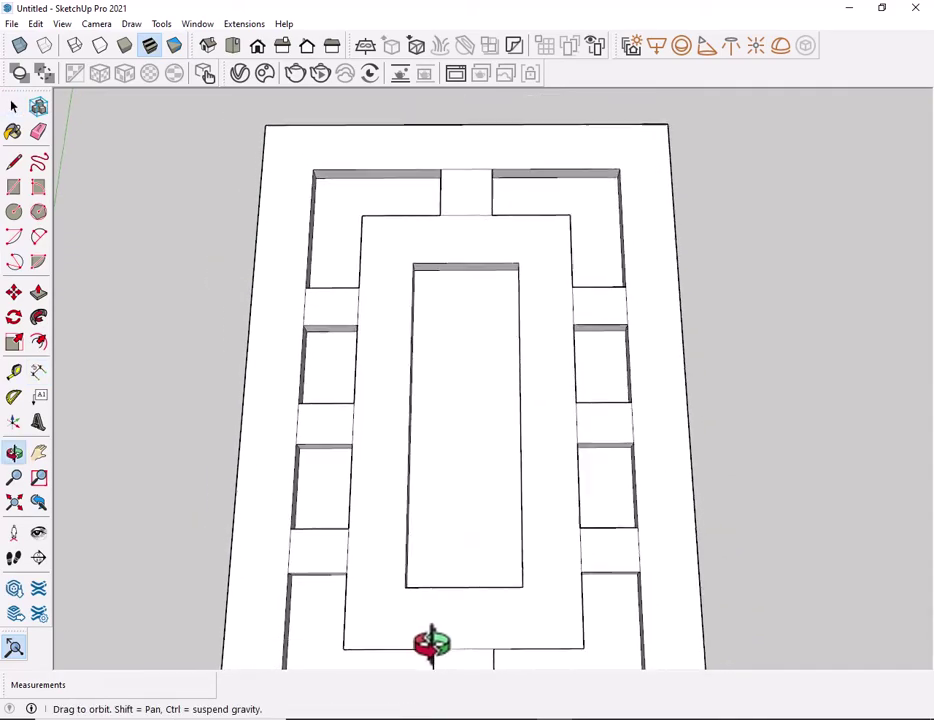
scroll(457, 275, "up", 3)
scroll(490, 255, "up", 2)
scroll(490, 255, "up", 1)
left_click(14, 372)
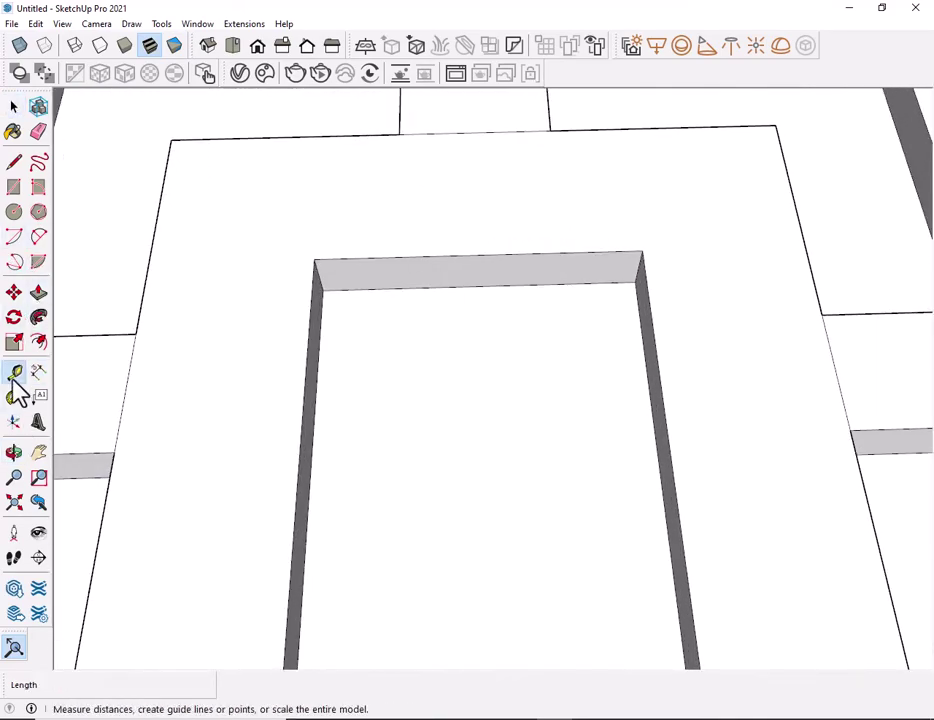
left_click(469, 286)
- Place the first guide line across the centre, measured from its top edge
scroll(484, 318, "down", 5)
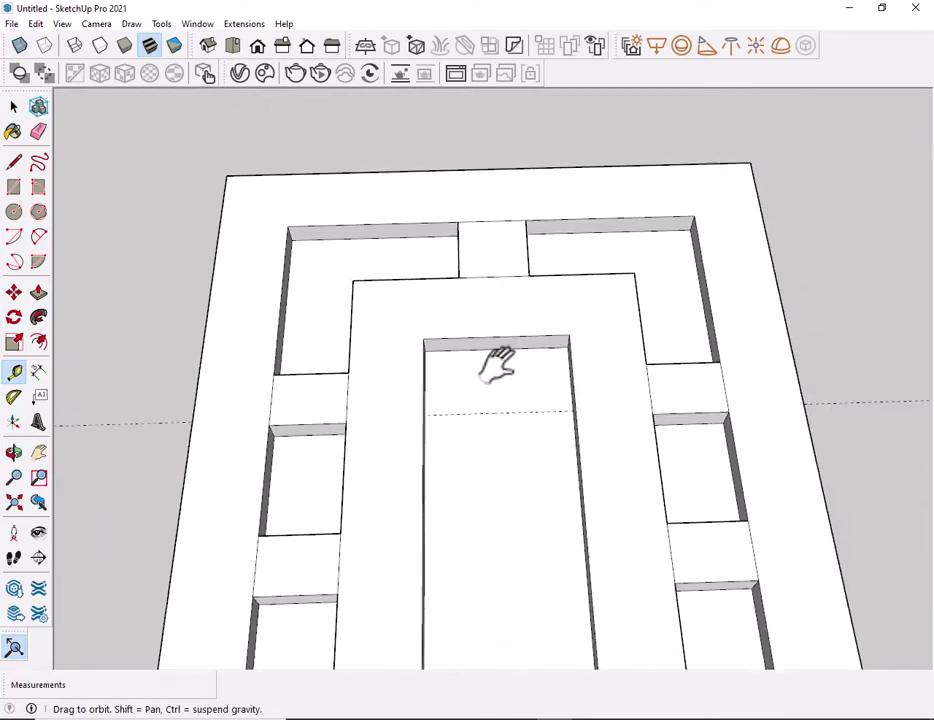
middle_click_drag(496, 365, 504, 470)
scroll(504, 477, "up", 4)
left_click(522, 492)
left_click(514, 418)
key("space")
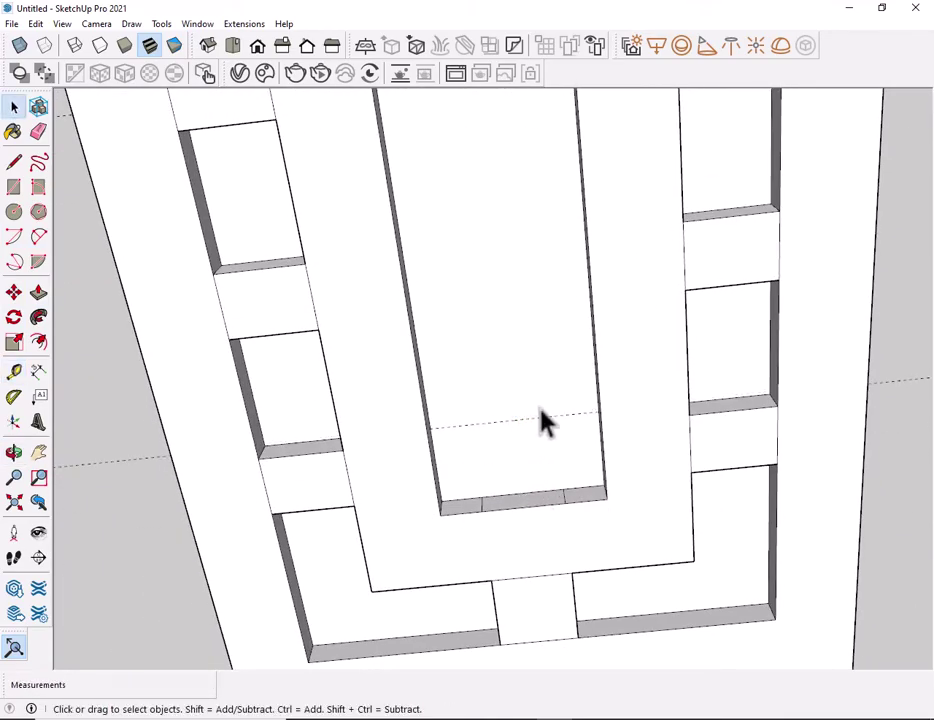
- Add successive parallel guides across the centre at further offsets, including one at 6"
mouse_move(540, 417)
middle_mouse_down()
mouse_move(411, 63)
mouse_move(537, 392)
mouse_move(438, 532)
mouse_move(424, 534)
middle_mouse_up()
left_click(14, 371)
left_click(451, 290)
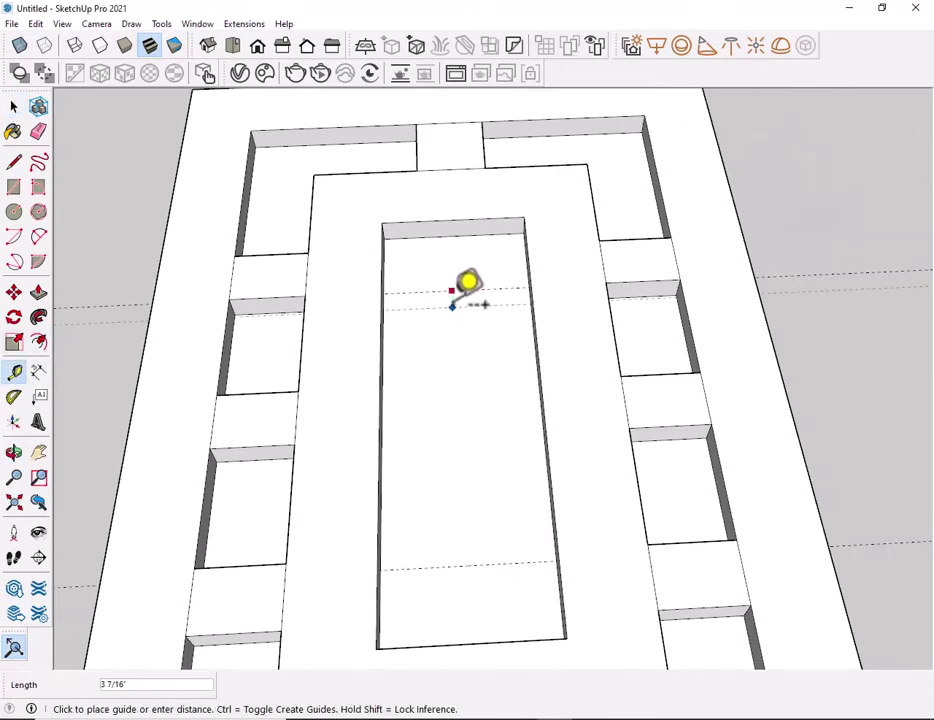
key("Return")
left_click(460, 336)
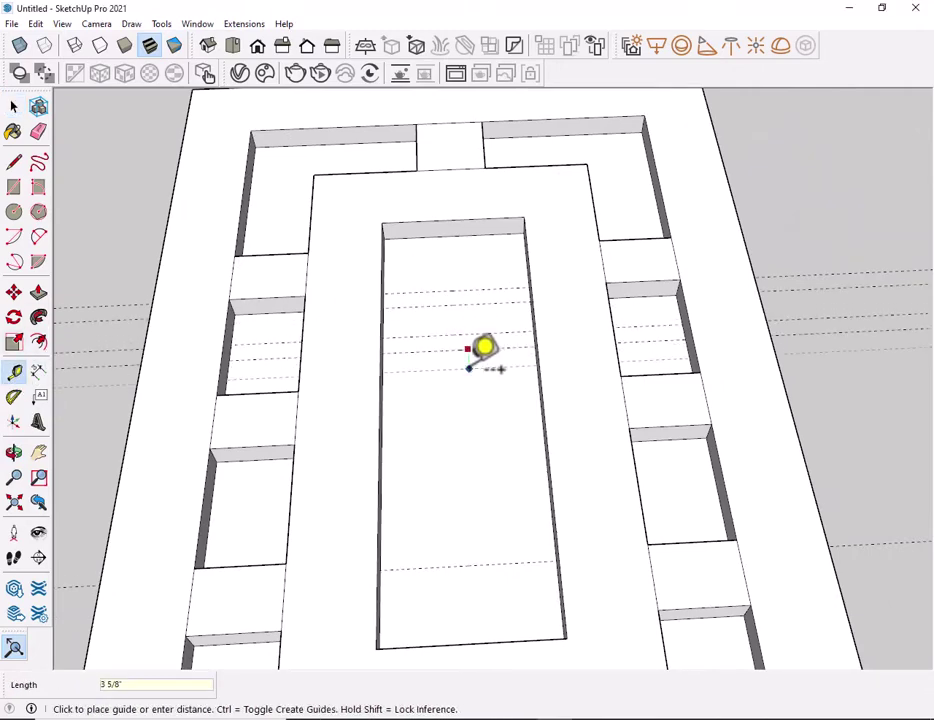
key("Return")
left_click(471, 381)
type("6")
key("Return")
left_click(477, 398)
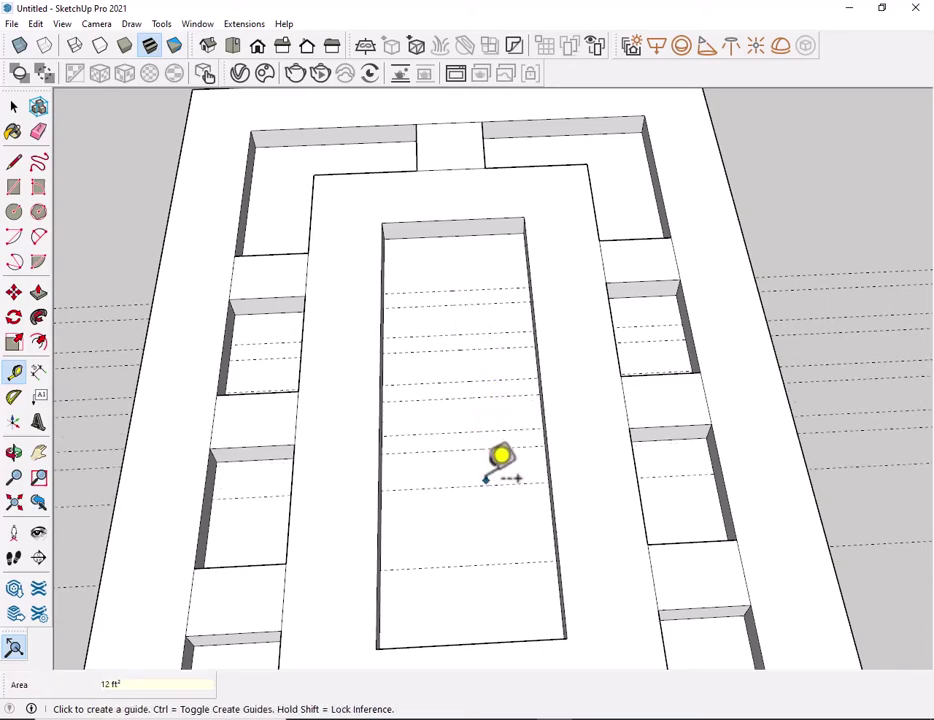
- Draw a thin rectangular strip across the sunken centre
key("space")
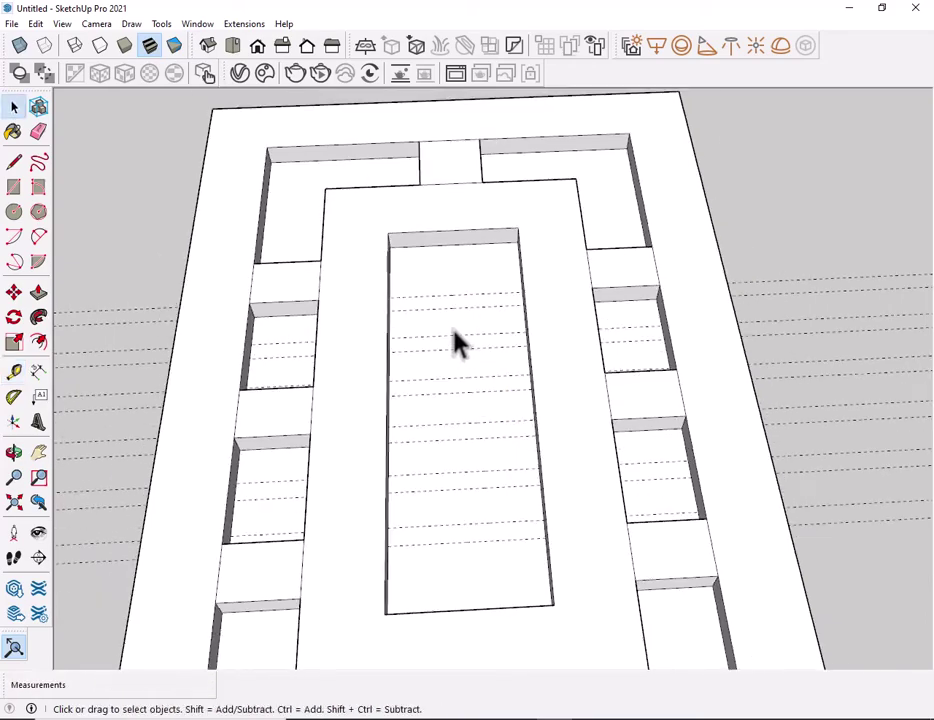
scroll(455, 340, "up", 2)
scroll(455, 340, "up", 2)
middle_click_drag(500, 270, 527, 258)
scroll(527, 258, "up", 3)
key("r")
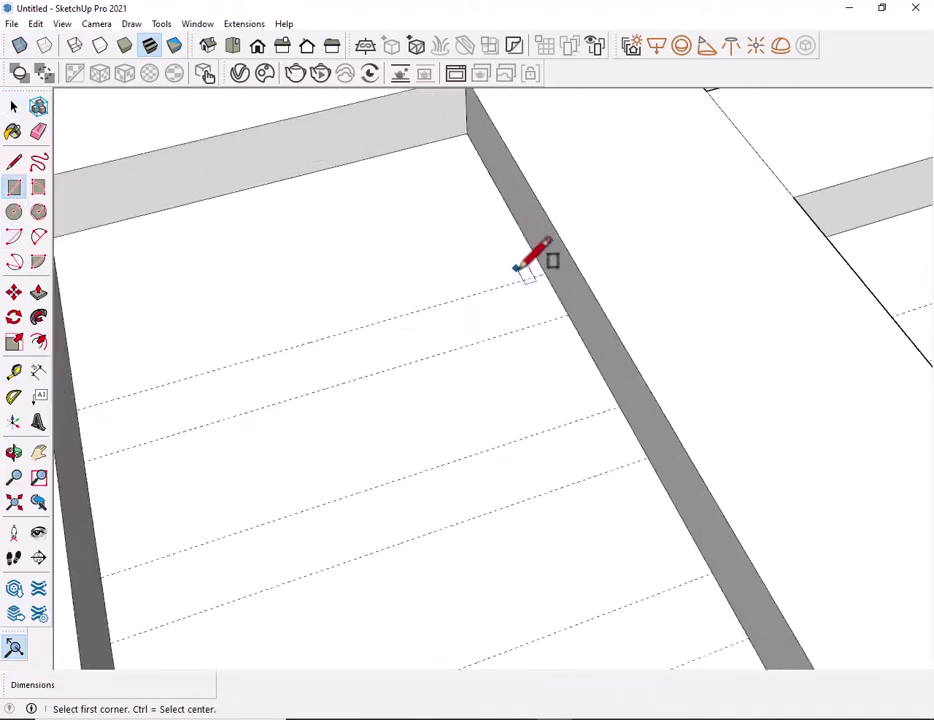
left_click(86, 458)
key("space")
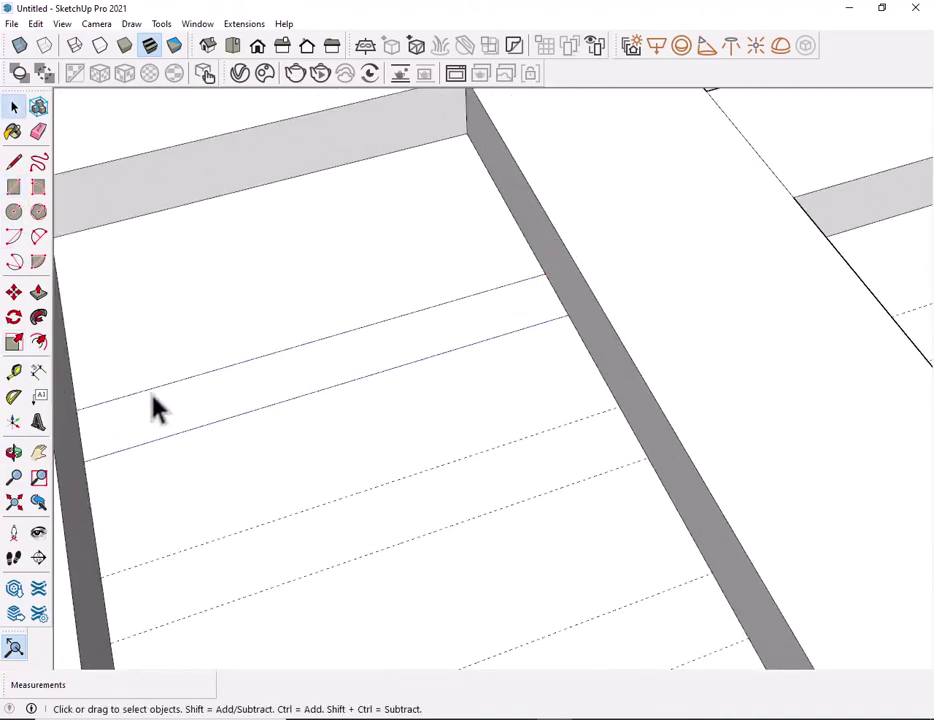
- Select the strip's two edges and Ctrl-Move several copies along the centre's length
left_click(178, 433, "ctrl")
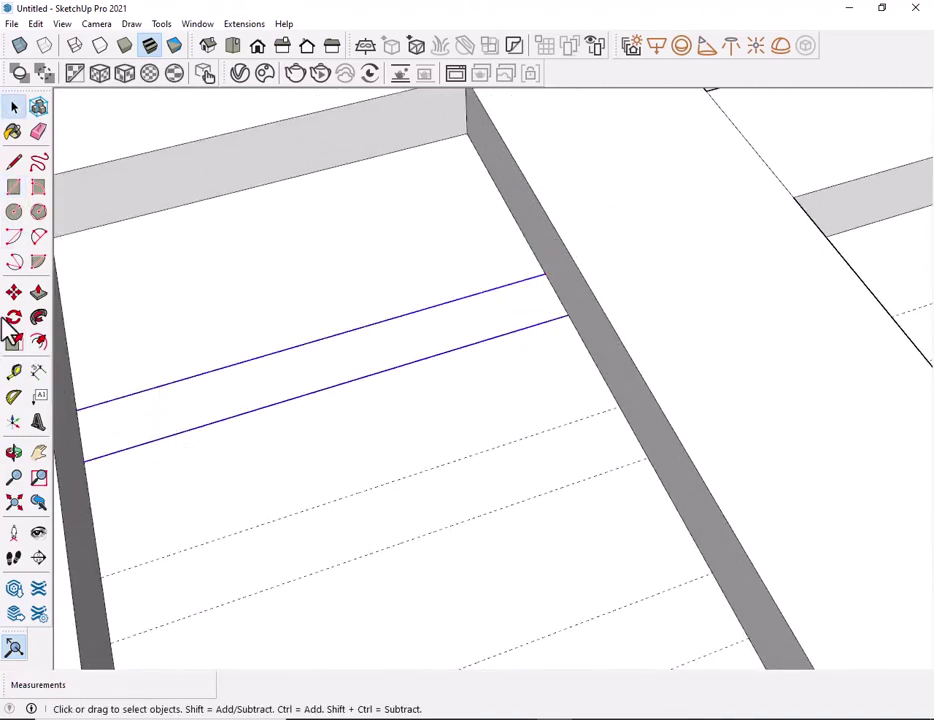
key("ctrl")
left_click(545, 274)
scroll(653, 486, "down", 3)
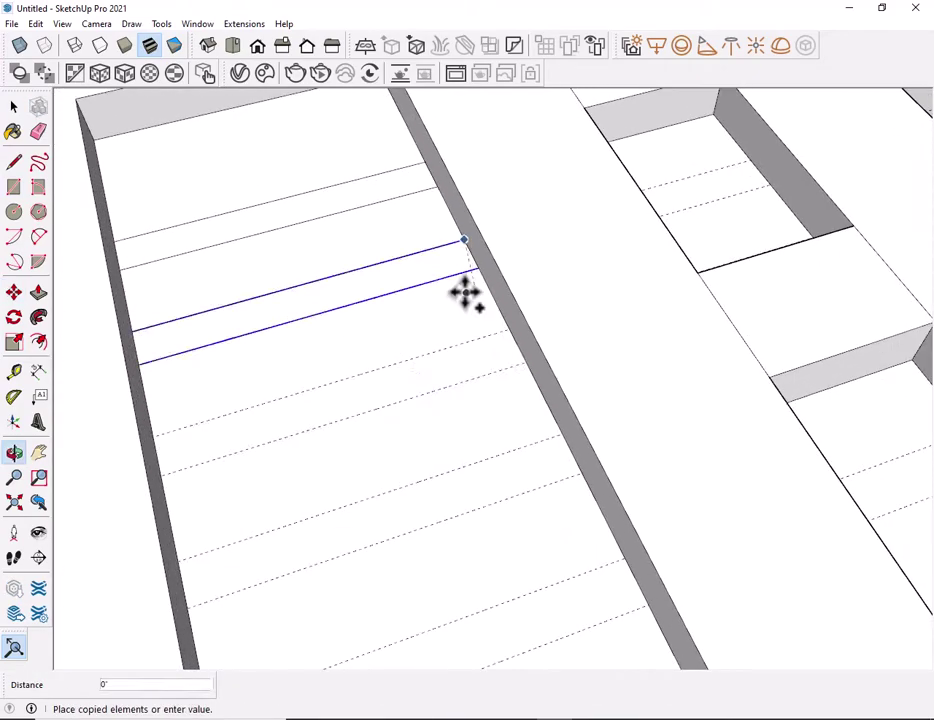
key("ctrl")
left_click(509, 330)
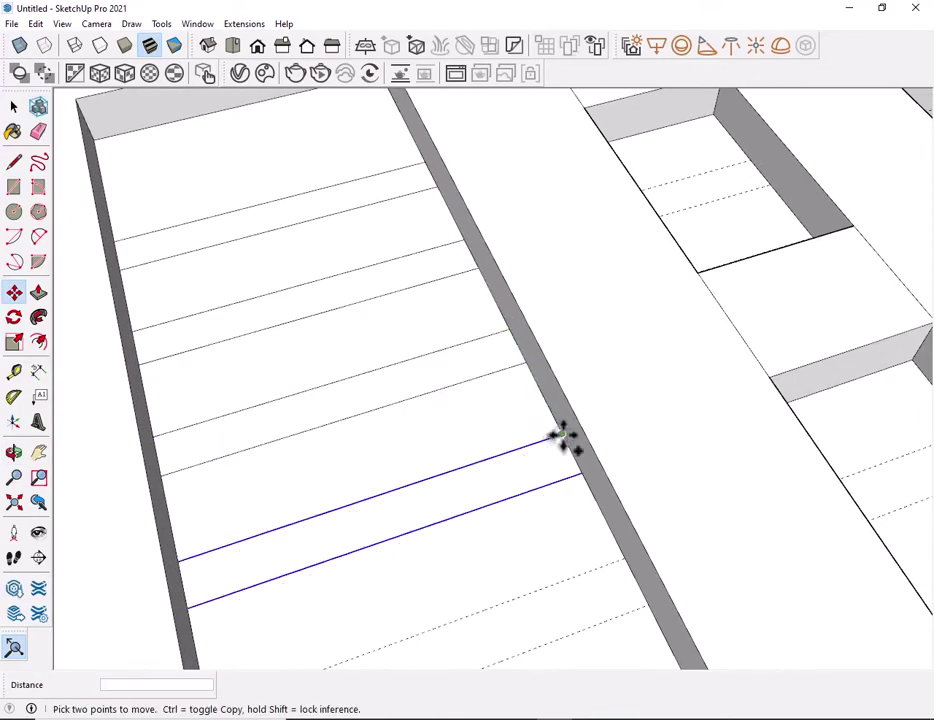
left_click(563, 437)
scroll(590, 568, "down", 3)
scroll(496, 355, "up", 2)
left_click(494, 340)
key("ctrl")
left_click(494, 343)
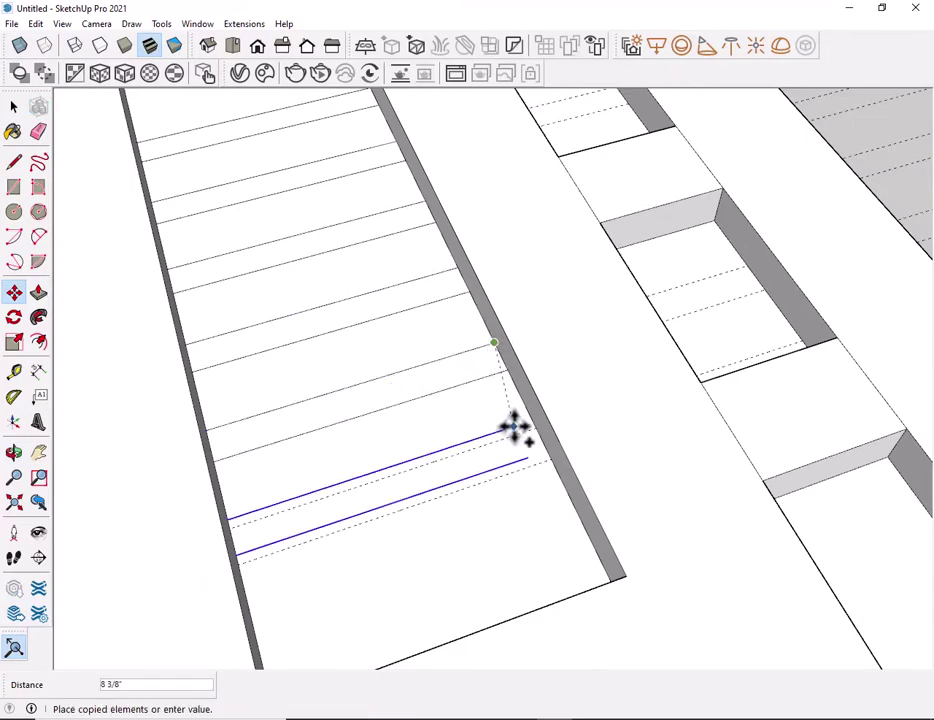
key("space")
scroll(534, 430, "down", 5)
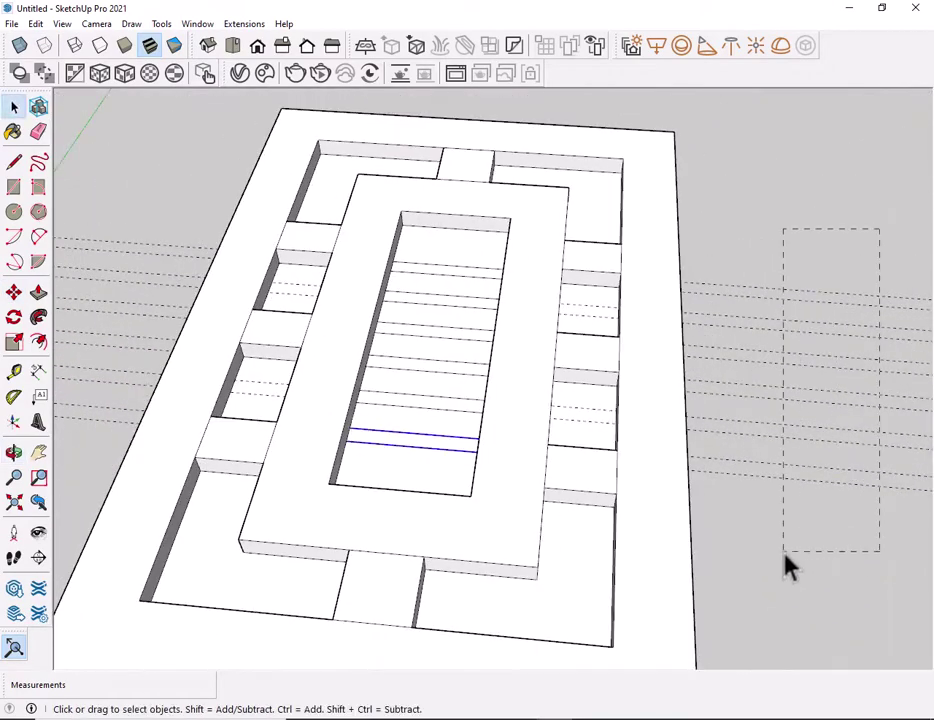
- Push/Pull the board's underside 2" to thicken the base
left_click(731, 522)
mouse_move(546, 413)
middle_mouse_down()
mouse_move(563, 496)
mouse_move(541, 418)
middle_mouse_up()
scroll(540, 415, "up", 2)
scroll(507, 371, "down", 4)
mouse_move(559, 459)
middle_mouse_down()
mouse_move(427, 156)
mouse_move(441, 388)
mouse_move(386, 552)
mouse_move(69, 233)
middle_mouse_up()
key("p")
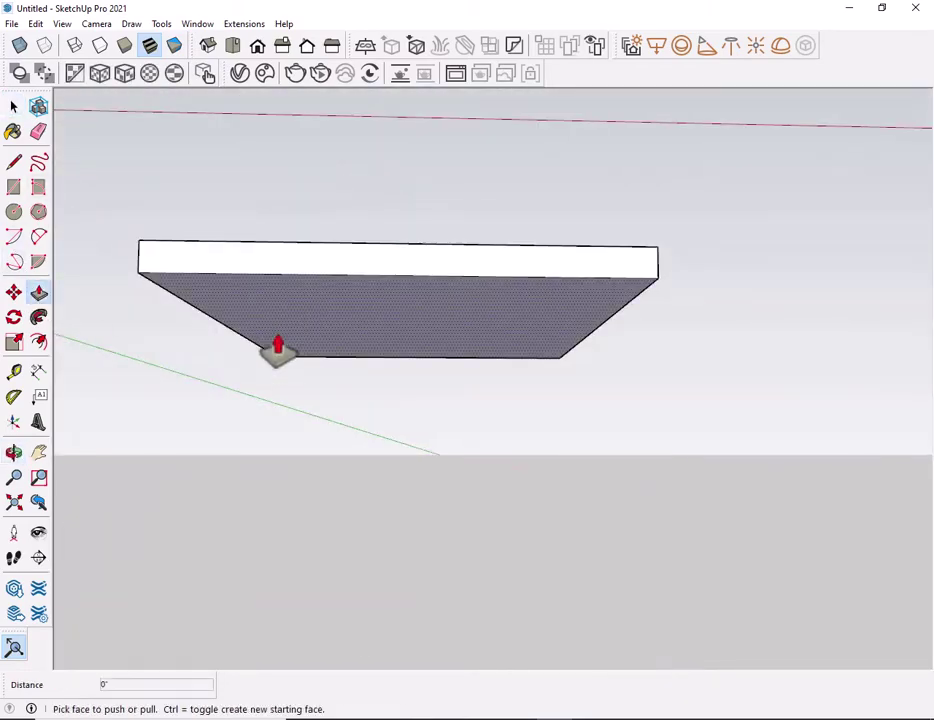
left_click(290, 340)
type("2")
key("Return")
- Pull the narrow centre strips up into ribs, repeating the same height on each
mouse_move(511, 301)
middle_mouse_down()
mouse_move(427, 346)
mouse_move(469, 449)
middle_mouse_up()
scroll(427, 346, "up", 3)
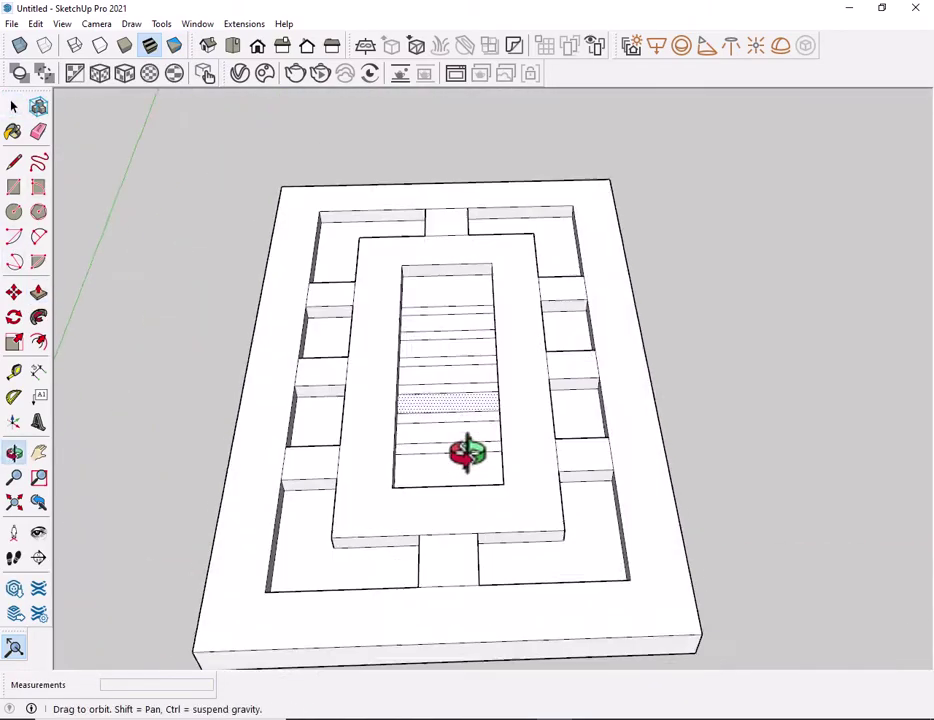
scroll(432, 350, "up", 3)
left_click(433, 358)
key("Return")
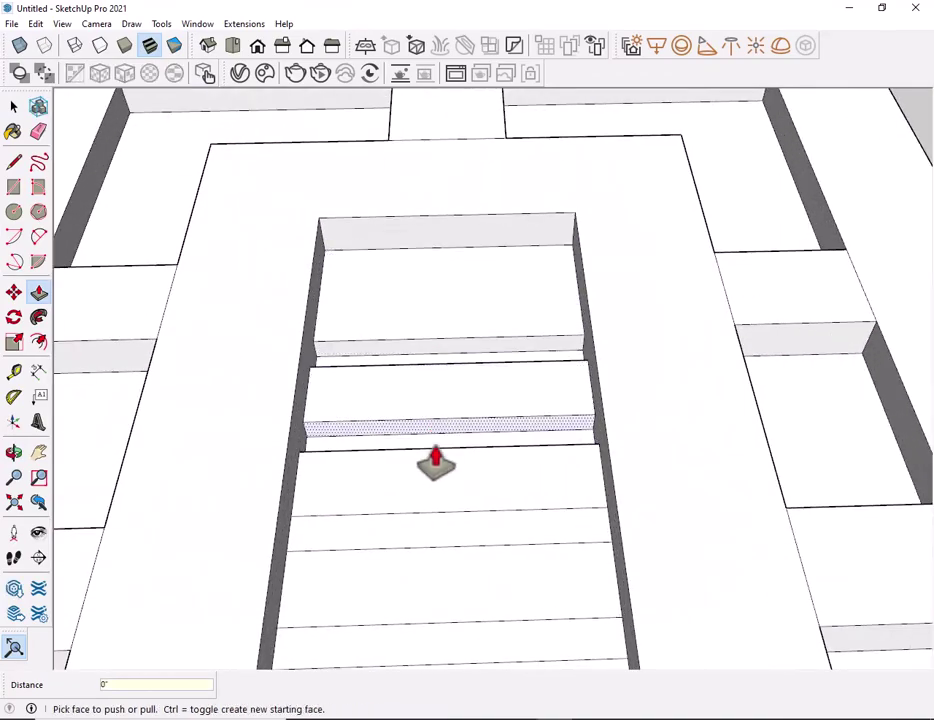
double_click(434, 445)
middle_click_drag(423, 535, 392, 344, "shift")
double_click(392, 344)
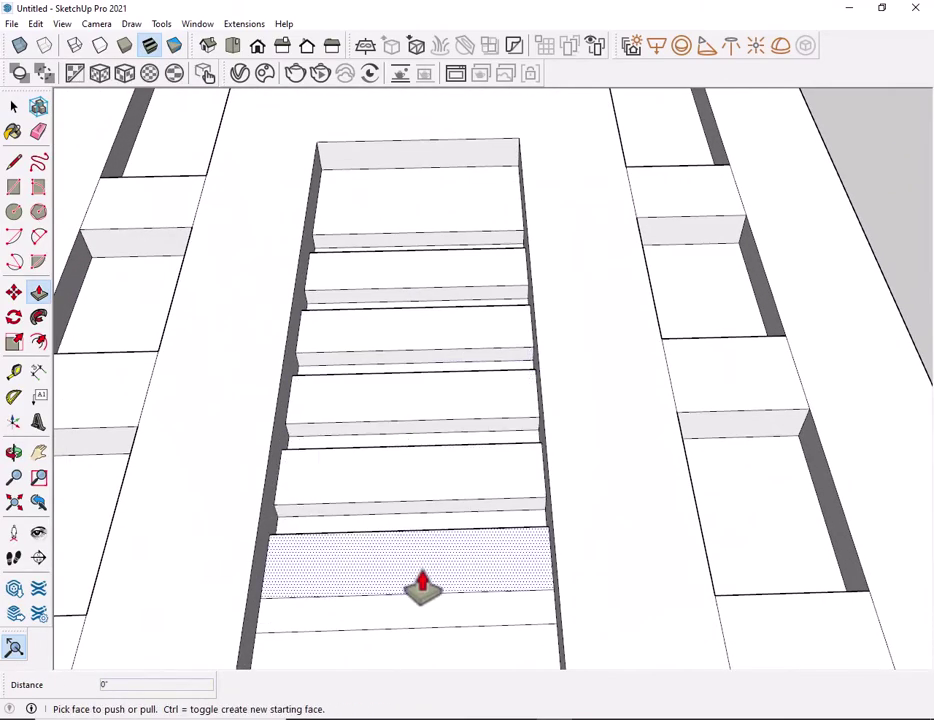
scroll(457, 563, "down", 3)
mouse_move(448, 515)
middle_mouse_down()
mouse_move(465, 480)
mouse_move(455, 620)
middle_mouse_up()
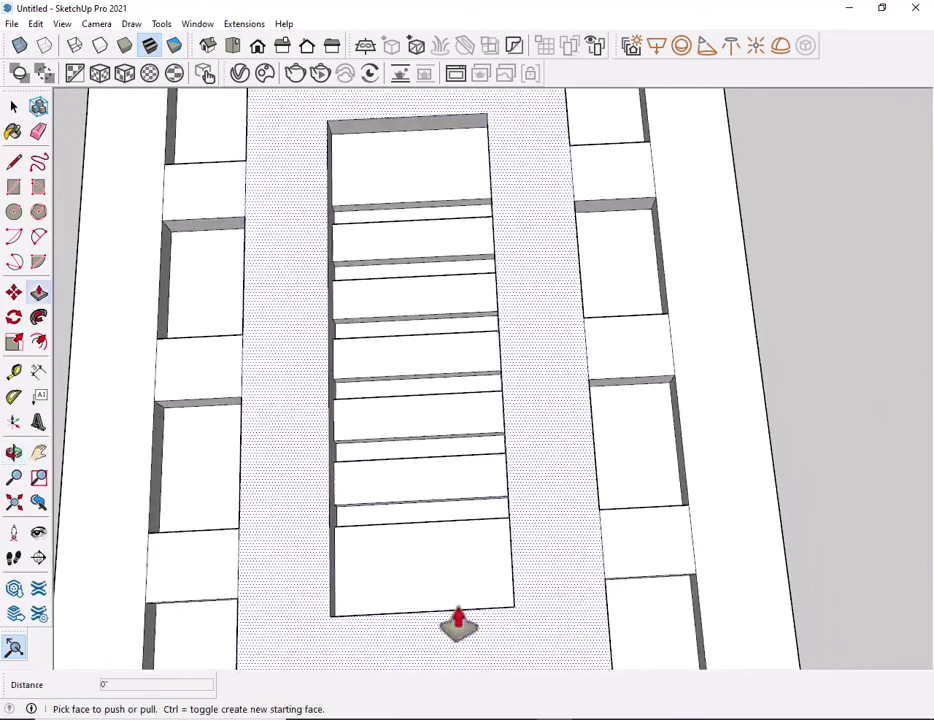
key("space")
scroll(598, 152, "down", 3)
mouse_move(598, 152)
middle_mouse_down()
mouse_move(575, 332)
mouse_move(584, 323)
middle_mouse_up()
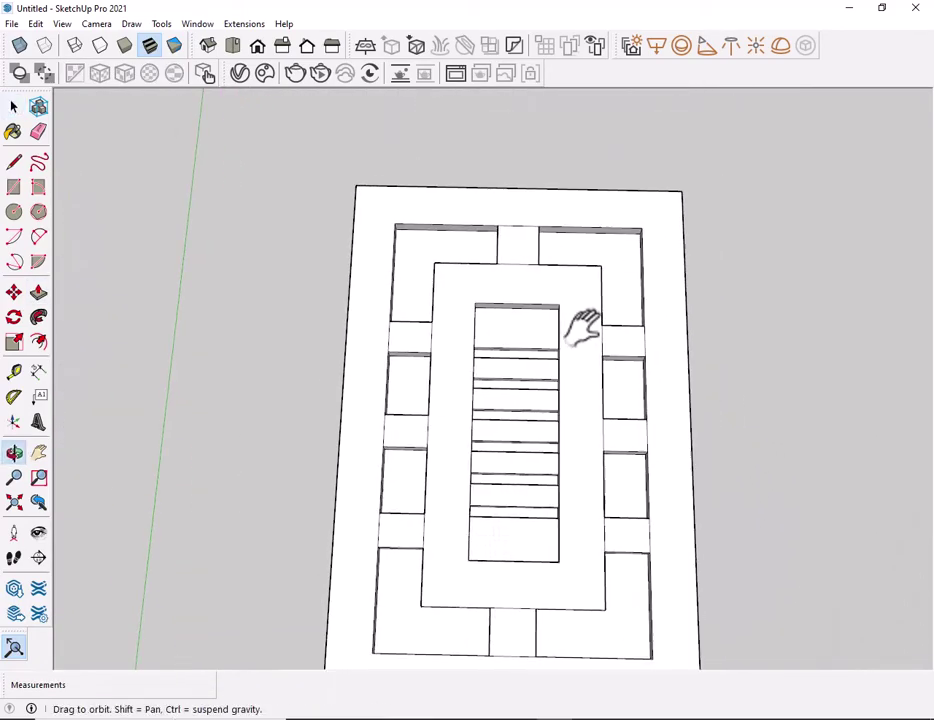
- Draw midpoint-to-midpoint dividing lines across the first cross block
scroll(538, 254, "up", 3)
scroll(653, 150, "up", 5)
key("l")
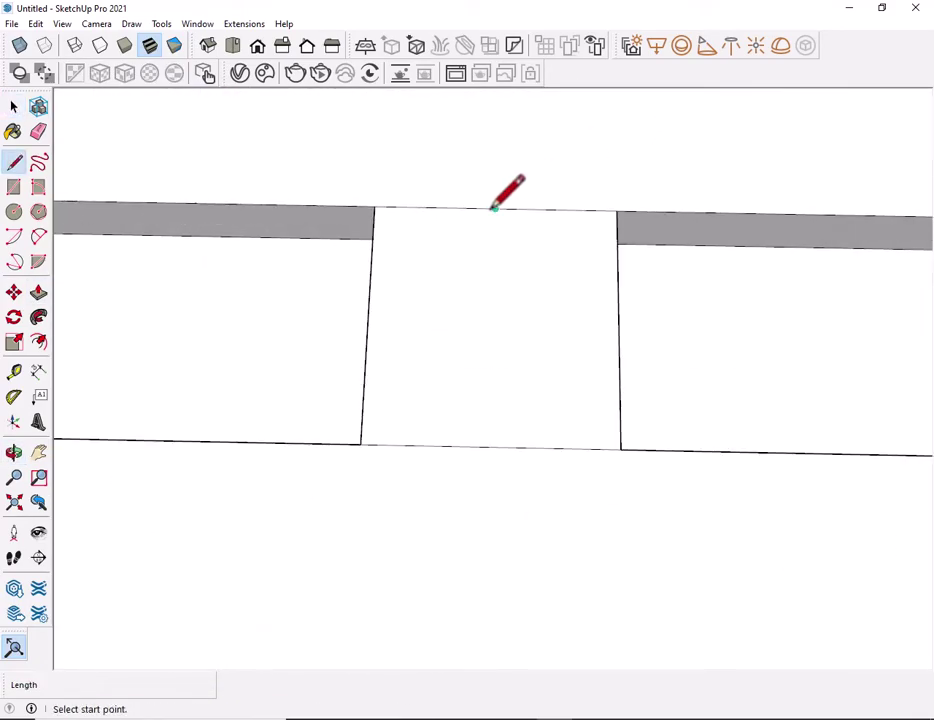
left_click(495, 210)
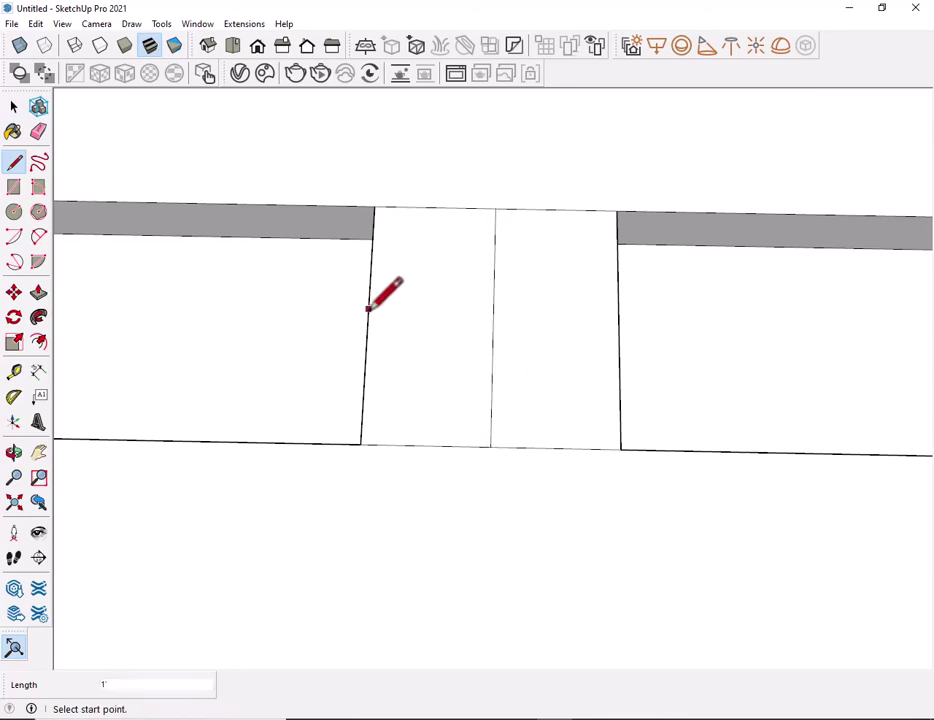
left_click(619, 325)
scroll(665, 345, "down", 5)
scroll(668, 432, "up", 5)
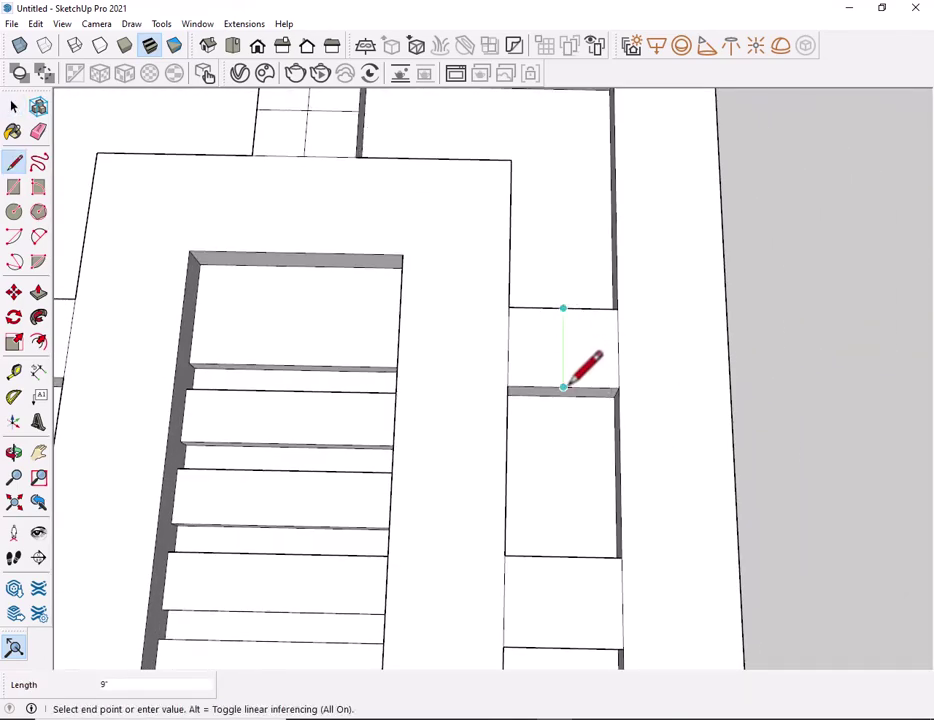
left_click(622, 602)
scroll(630, 580, "down", 5)
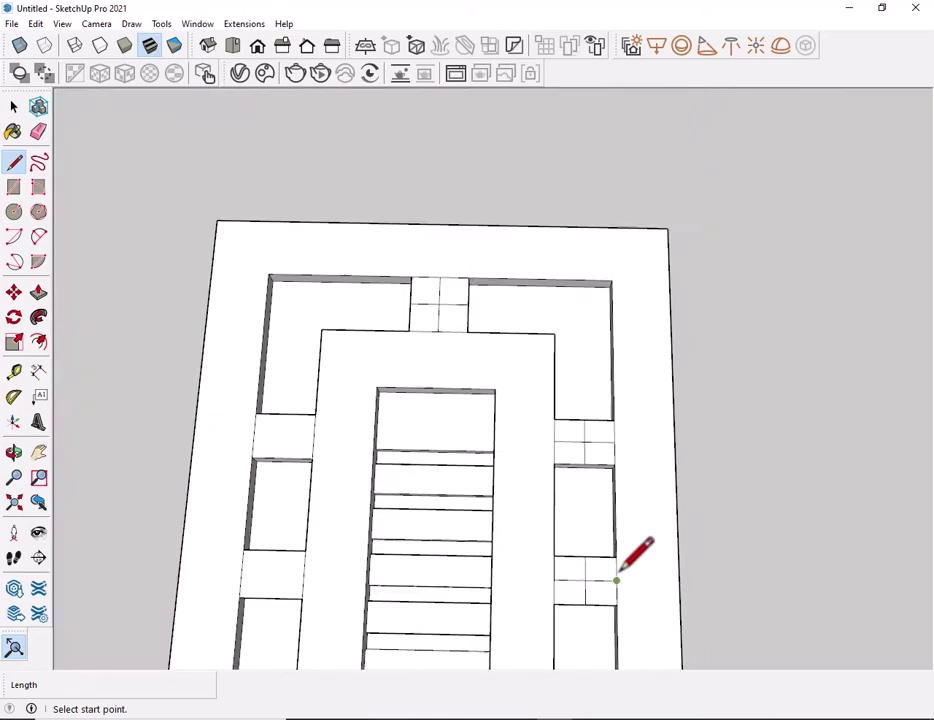
scroll(636, 546, "up", 5)
- Draw dividing lines across the next cross block and the central end panel
left_click(598, 324)
left_click(670, 384)
scroll(638, 611, "down", 5)
scroll(552, 442, "up", 3)
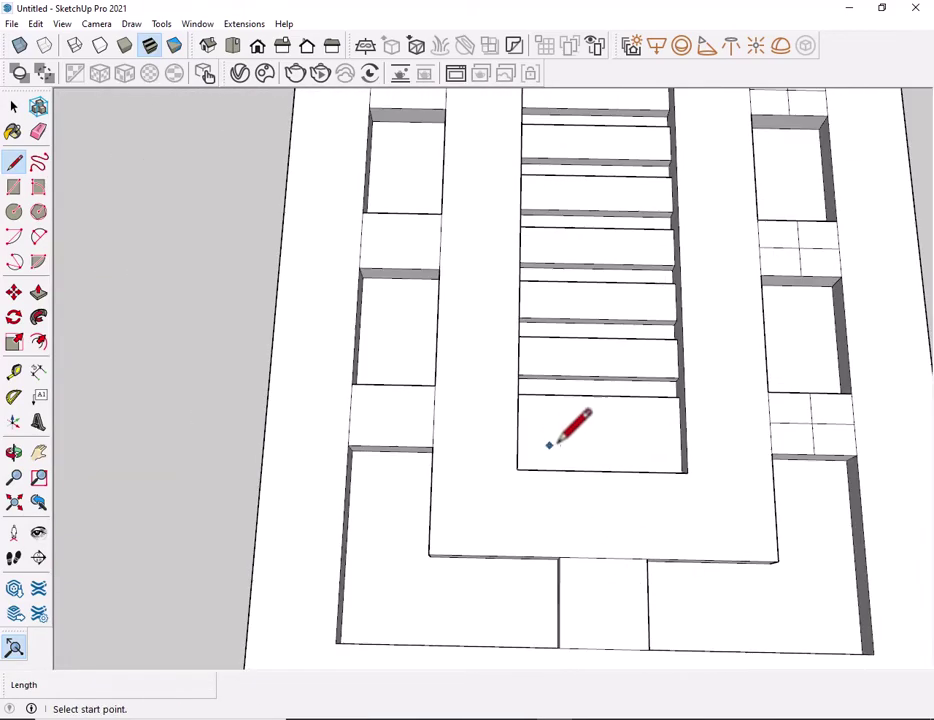
scroll(426, 325, "up", 2)
left_click(426, 325)
left_click(456, 388)
scroll(444, 494, "down", 5)
scroll(386, 459, "up", 4)
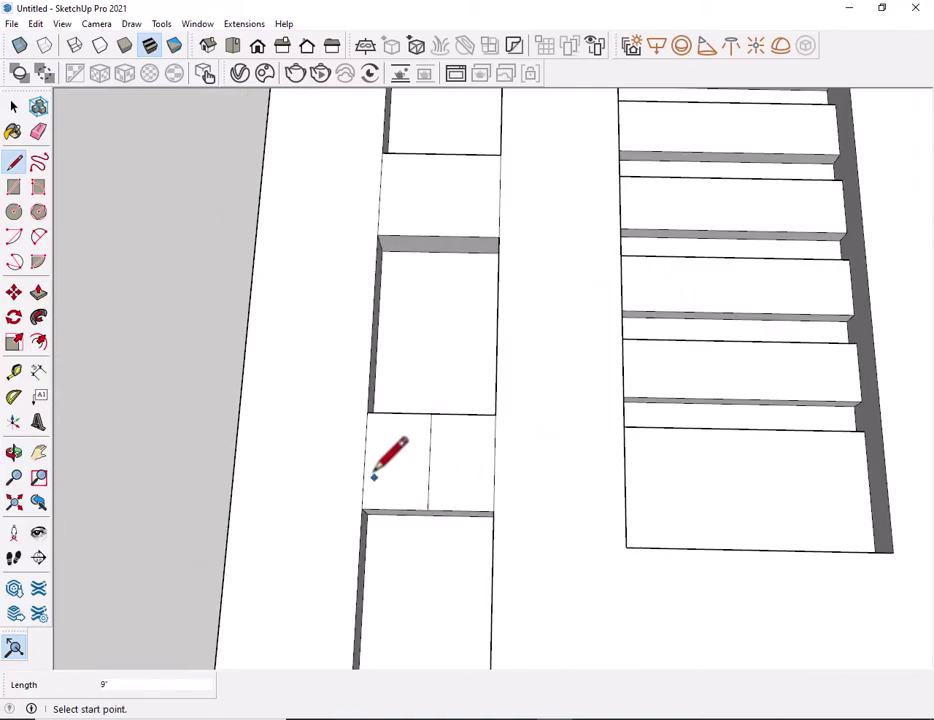
scroll(553, 390, "down", 2)
scroll(433, 259, "up", 3)
- Add the crosswise line on the block and finish the line across the central end panel
left_click(433, 259)
left_click(431, 409)
scroll(480, 600, "down", 3)
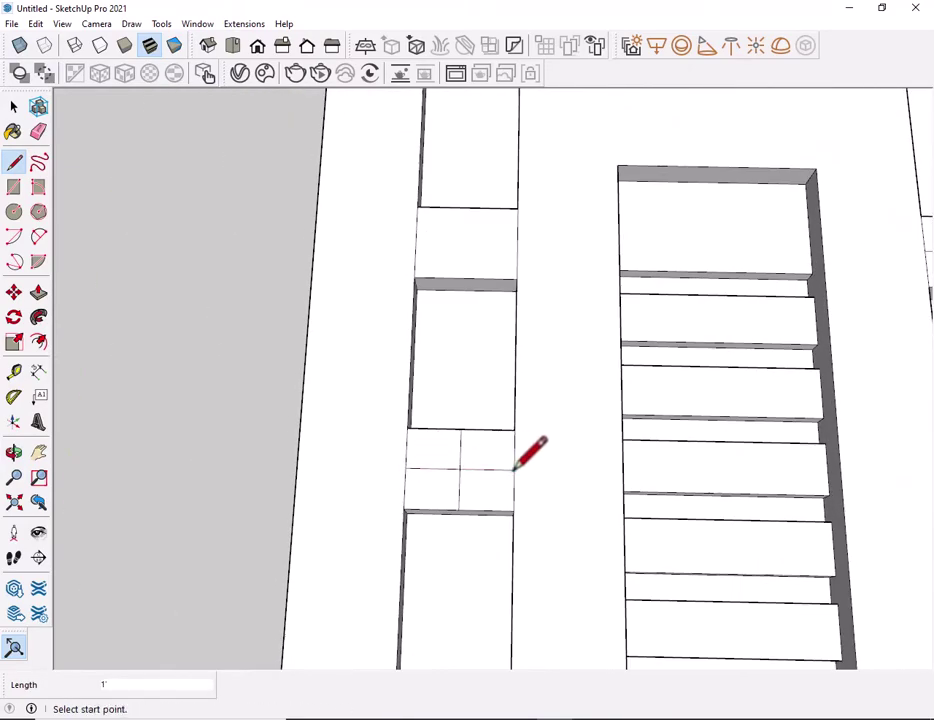
scroll(480, 300, "down", 3)
scroll(594, 411, "up", 2)
scroll(546, 298, "up", 2)
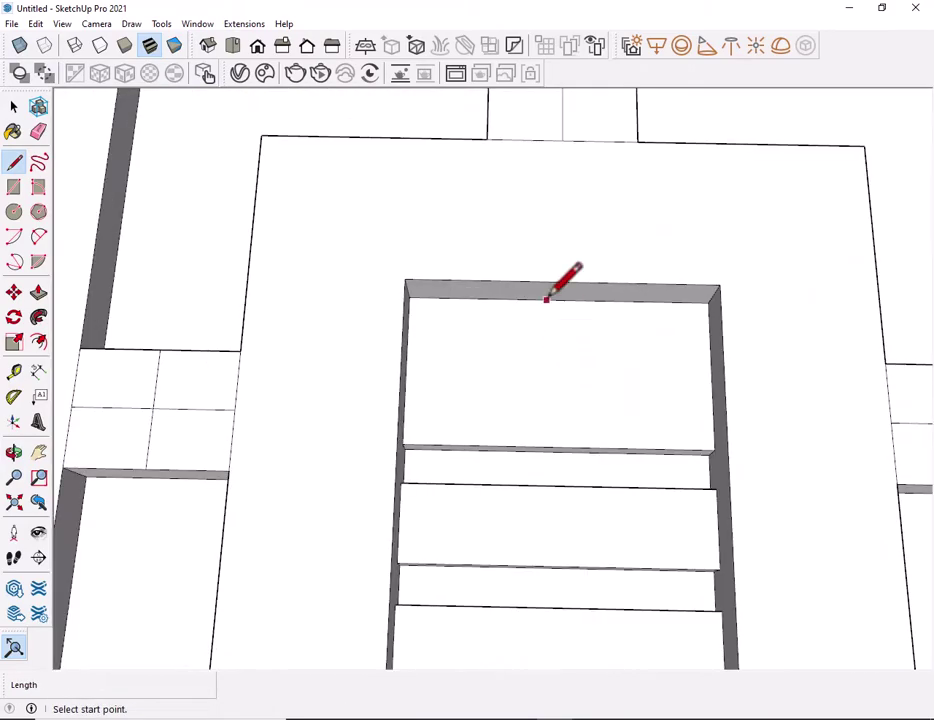
left_click(695, 374)
scroll(496, 411, "down", 3)
scroll(509, 538, "up", 3)
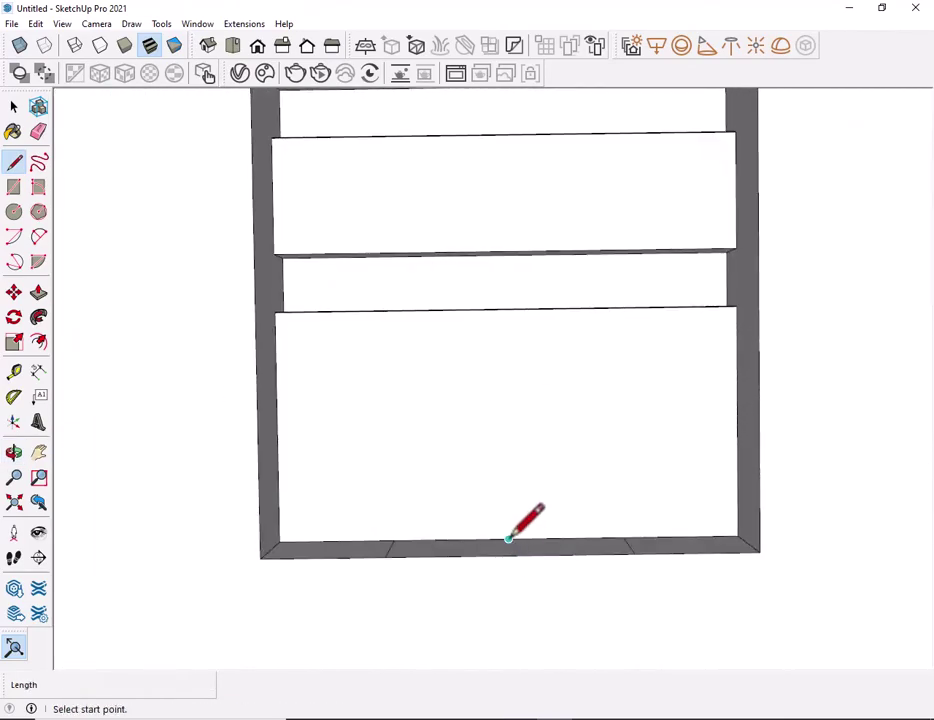
- Draw 2" radius circles centred on the top and right cross blocks
left_click_drag(580, 400, 580, 300)
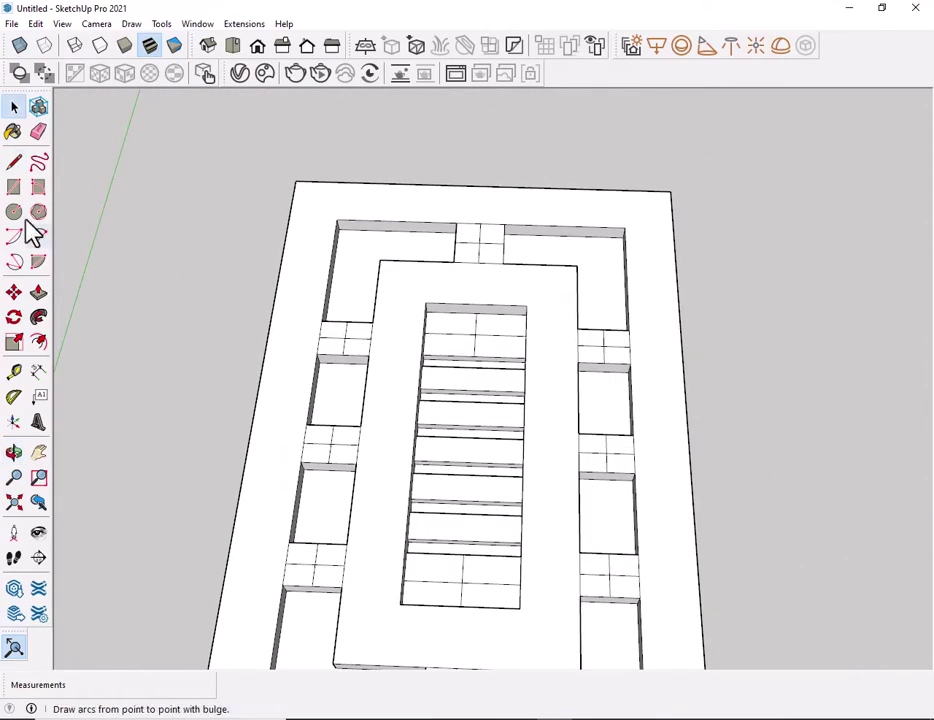
left_click(13, 211)
scroll(470, 240, "up", 3)
left_click(553, 244)
type("2")
key("Return")
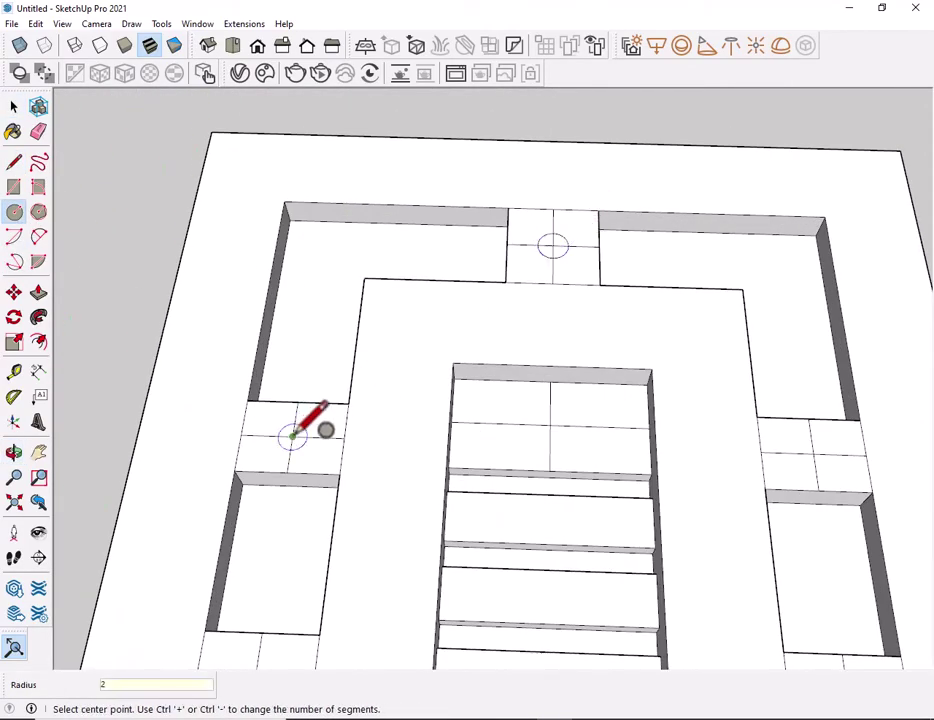
type("2")
key("Return")
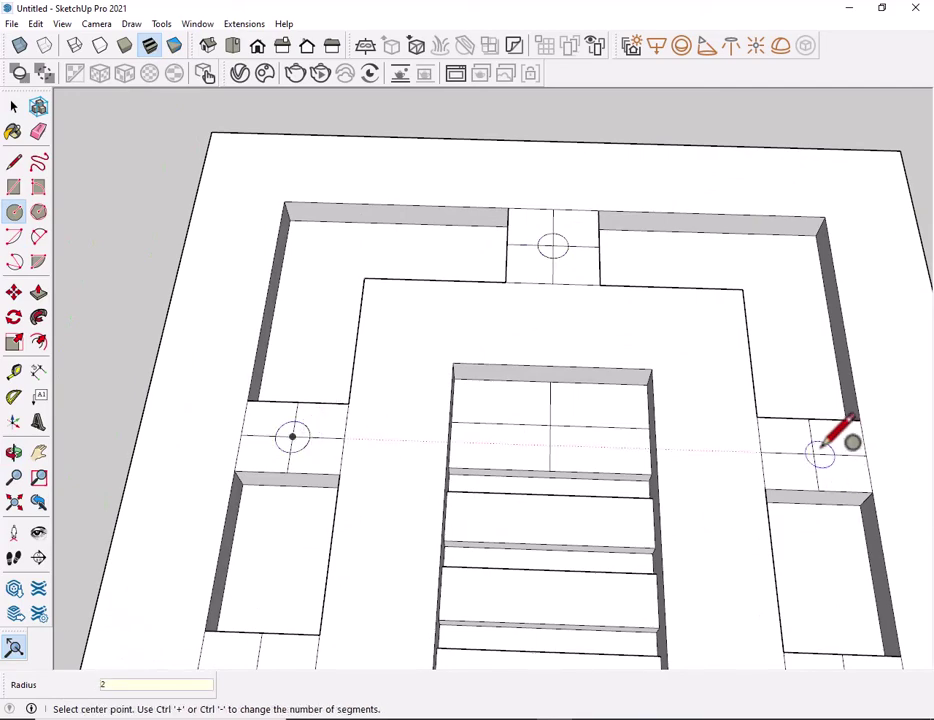
left_click(550, 427)
type("2")
key("Return")
scroll(682, 492, "down", 3)
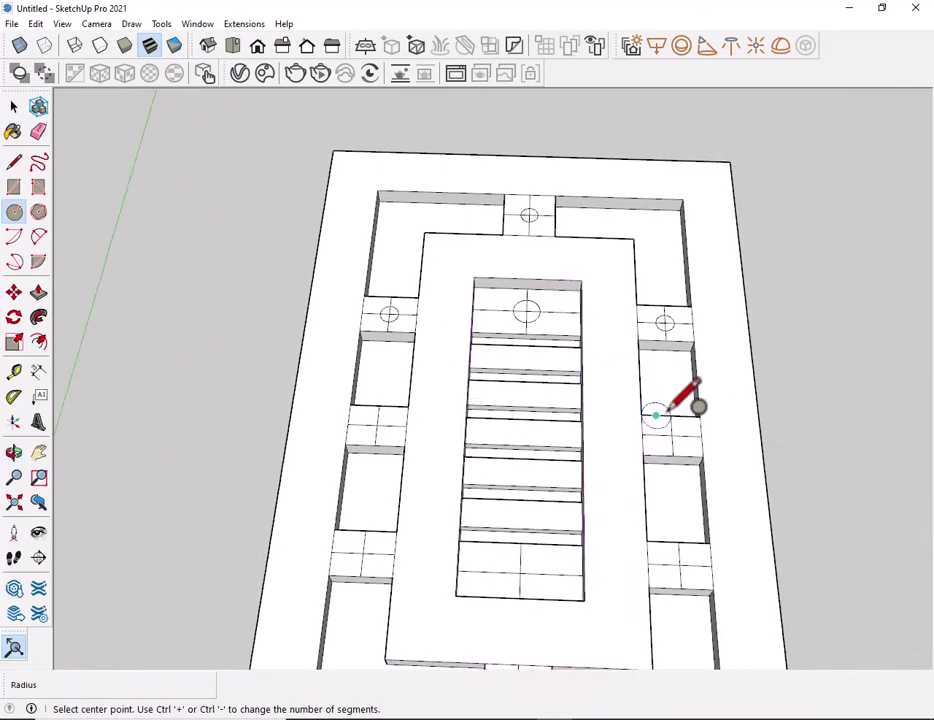
scroll(659, 415, "up", 2)
- Draw a 3" radius circle on the central end panel and another on the lower left block
left_click(461, 632)
type("3")
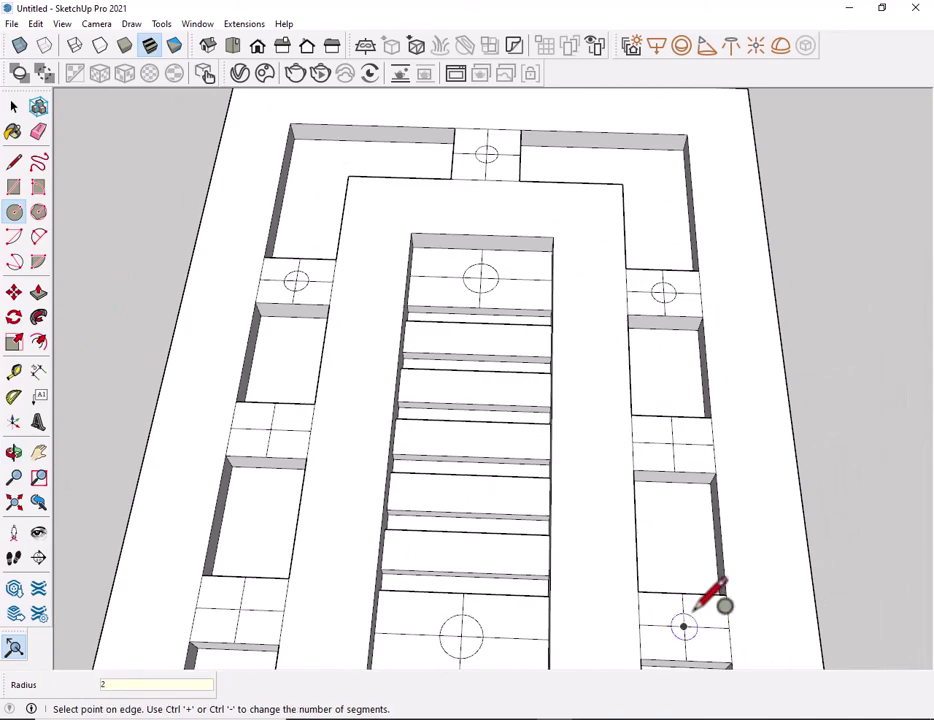
key("Return")
double_click(270, 428)
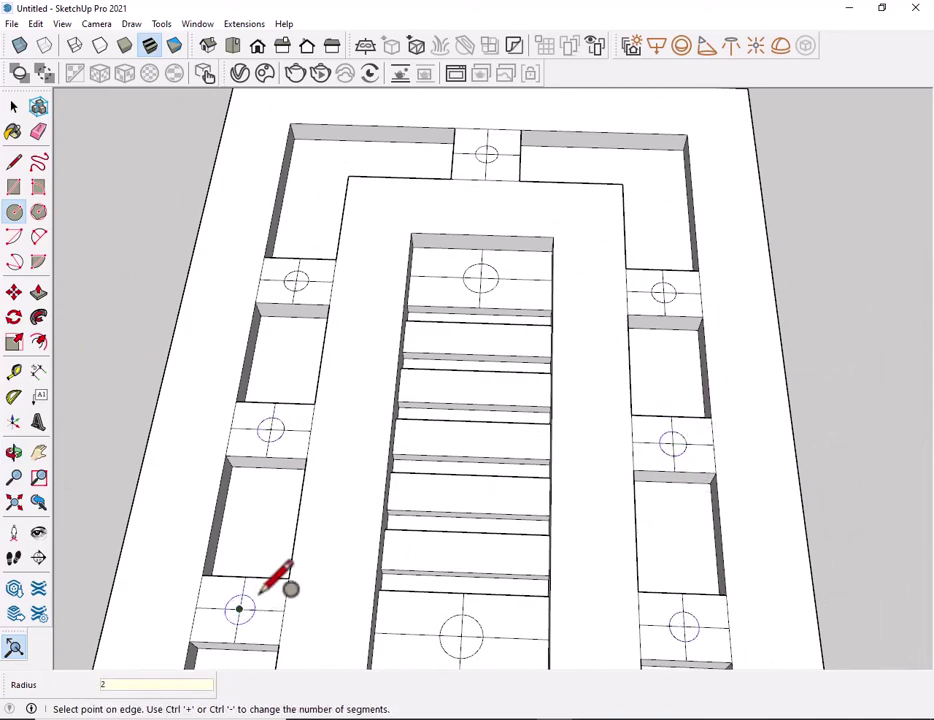
key("Return")
scroll(392, 559, "down", 3)
scroll(418, 555, "up", 2)
- With the Eraser, delete each block's quartering lines outside its circle, working block by block
key("Return")
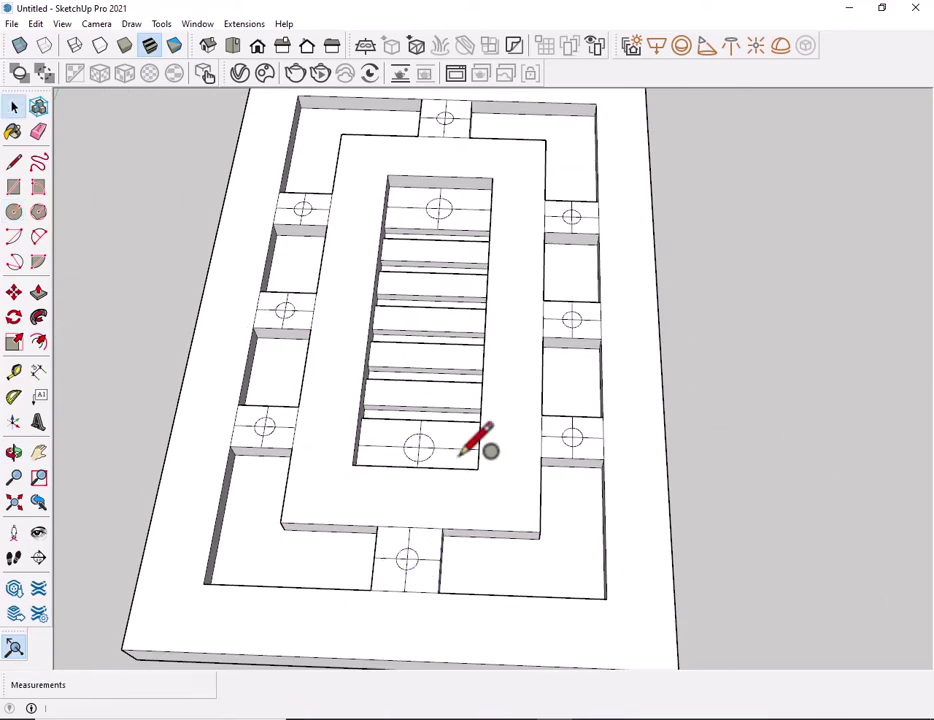
key("space")
middle_click_drag(480, 444, 156, 323)
key("e")
scroll(417, 309, "up", 3)
scroll(575, 421, "down", 1)
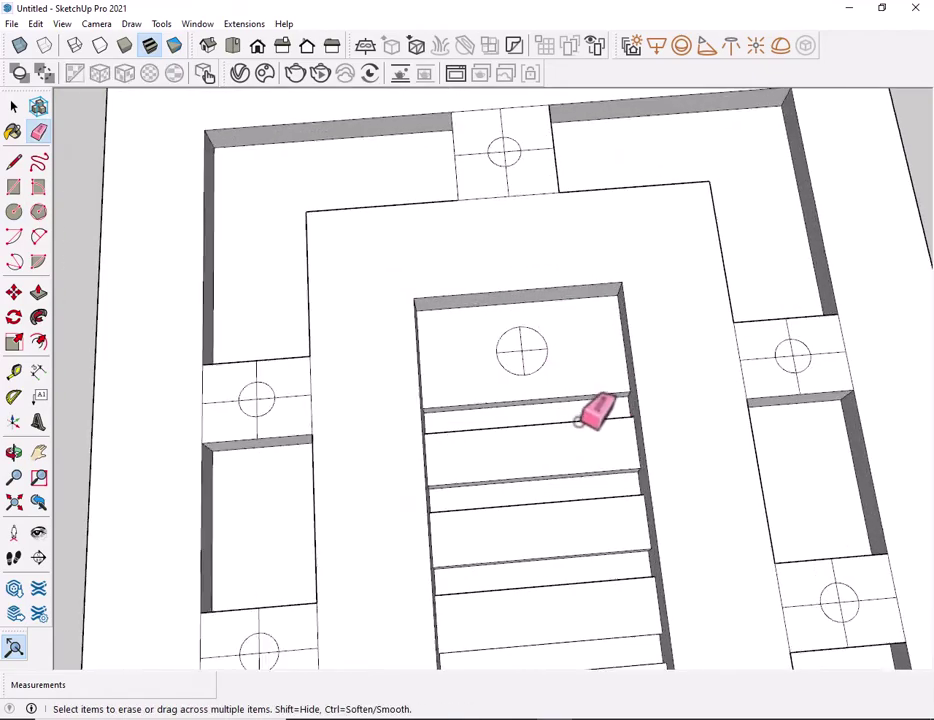
scroll(467, 500, "down", 3)
scroll(413, 446, "up", 4)
scroll(470, 460, "down", 3)
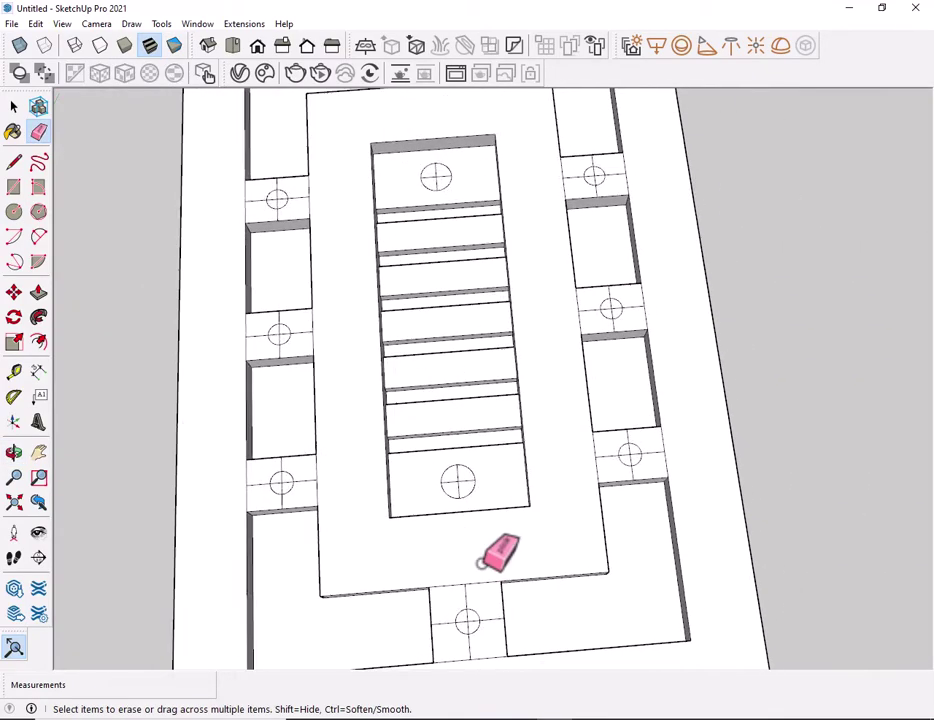
scroll(460, 590, "up", 4)
scroll(330, 420, "down", 3)
scroll(300, 400, "up", 4)
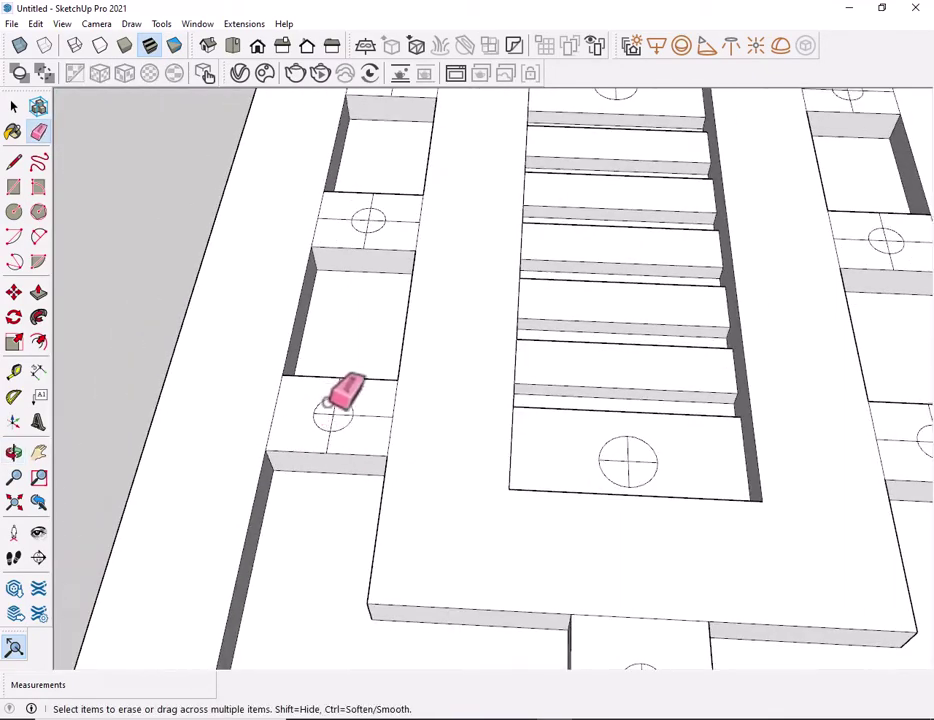
scroll(355, 243, "down", 3)
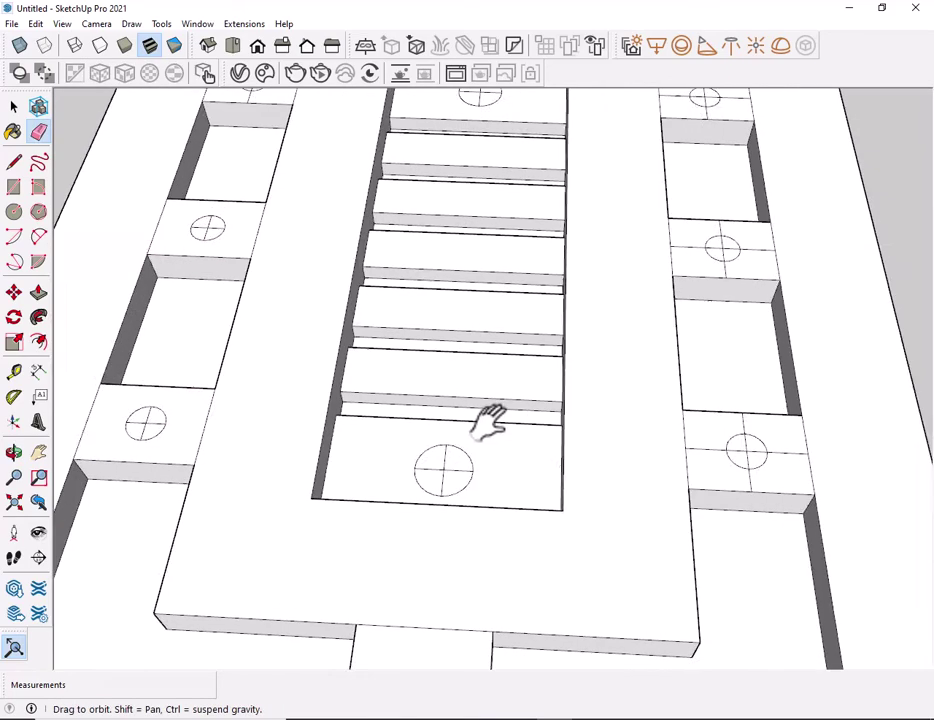
scroll(544, 436, "up", 4)
scroll(533, 400, "down", 3)
scroll(434, 434, "up", 2)
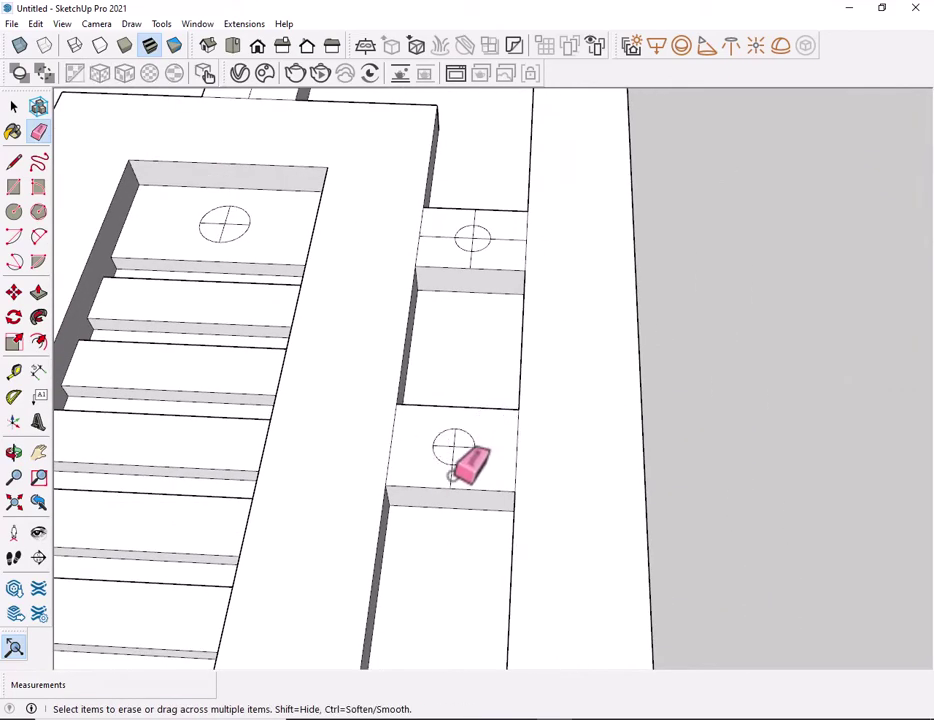
scroll(470, 255, "down", 3)
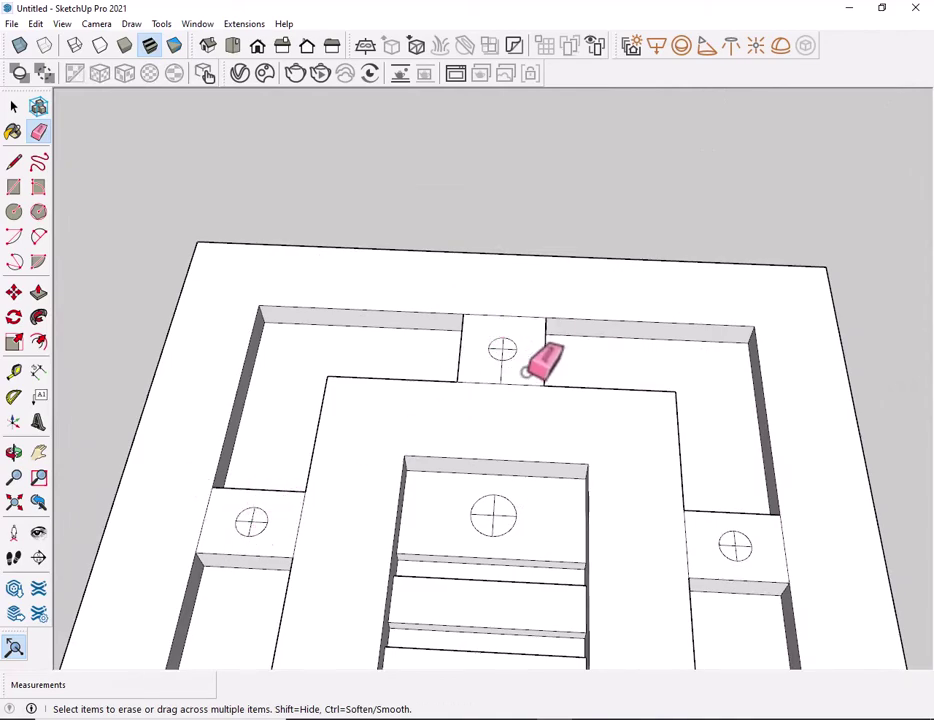
middle_click_drag(500, 374, 538, 501)
key("space")
scroll(427, 590, "up", 3)
- Offset the cross-block circle slightly outward to create a thin concentric ring
scroll(390, 522, "up", 2)
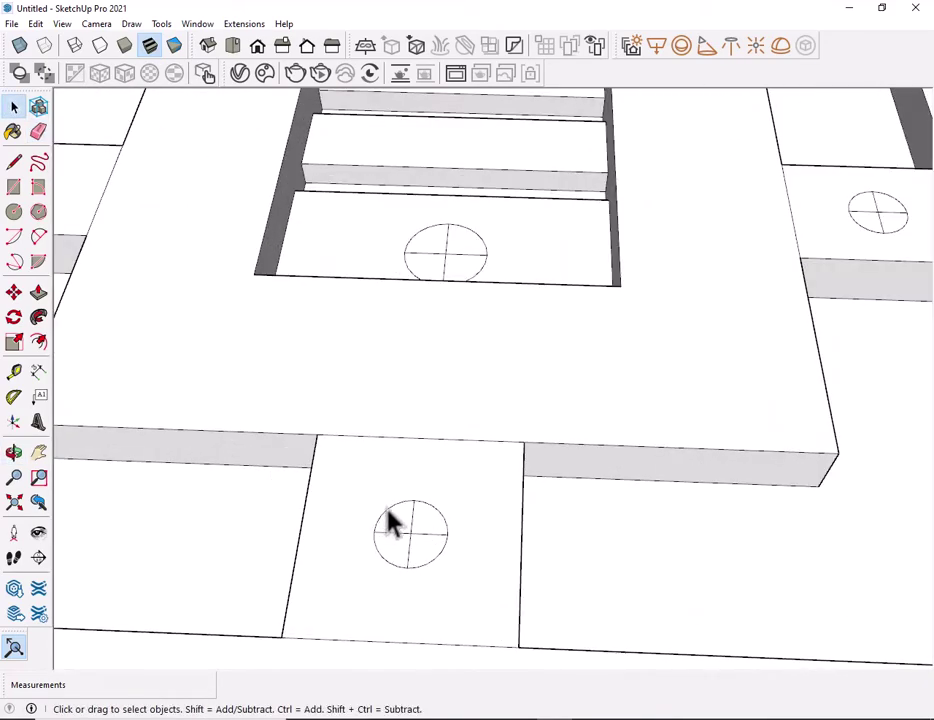
left_click(26, 212)
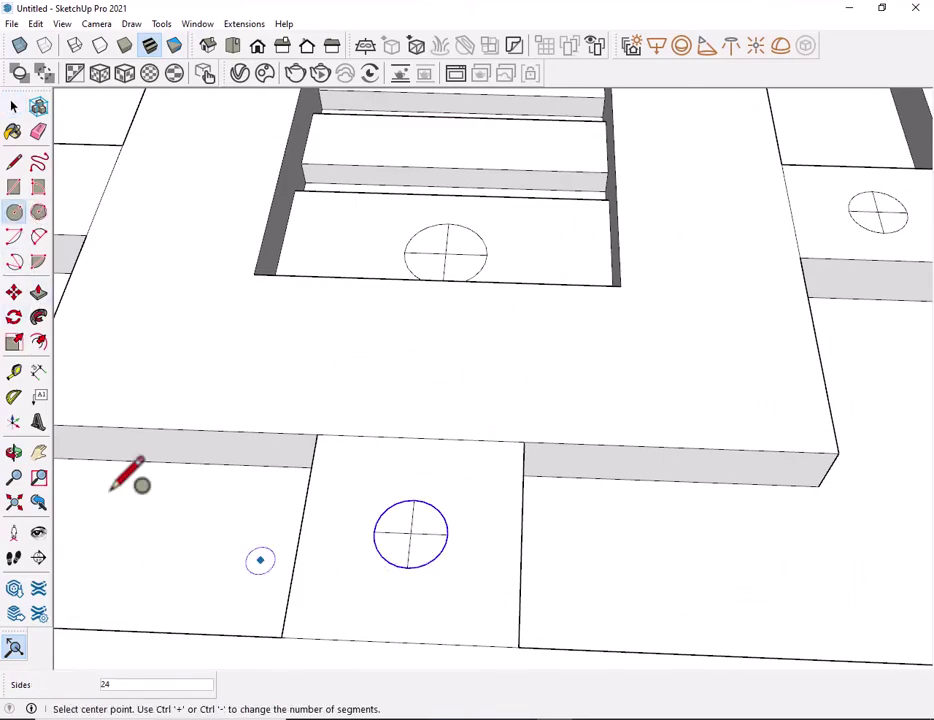
left_click(38, 342)
left_click(426, 565)
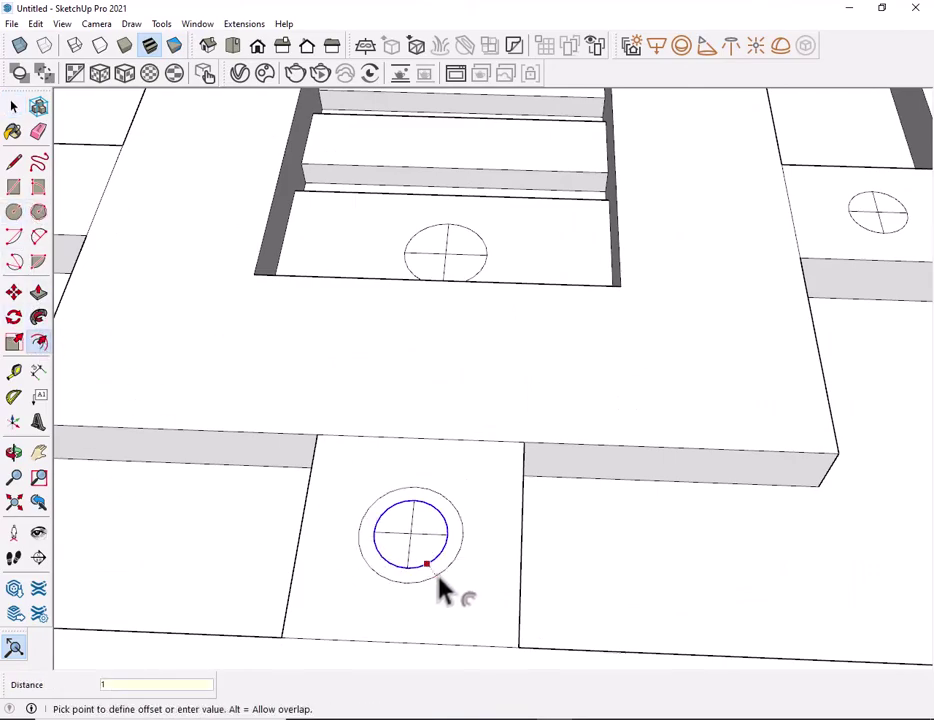
scroll(450, 398, "down", 3)
middle_click_drag(546, 400, 525, 309)
- Orbit the view to a near top-down look at the board
scroll(590, 334, "up", 3)
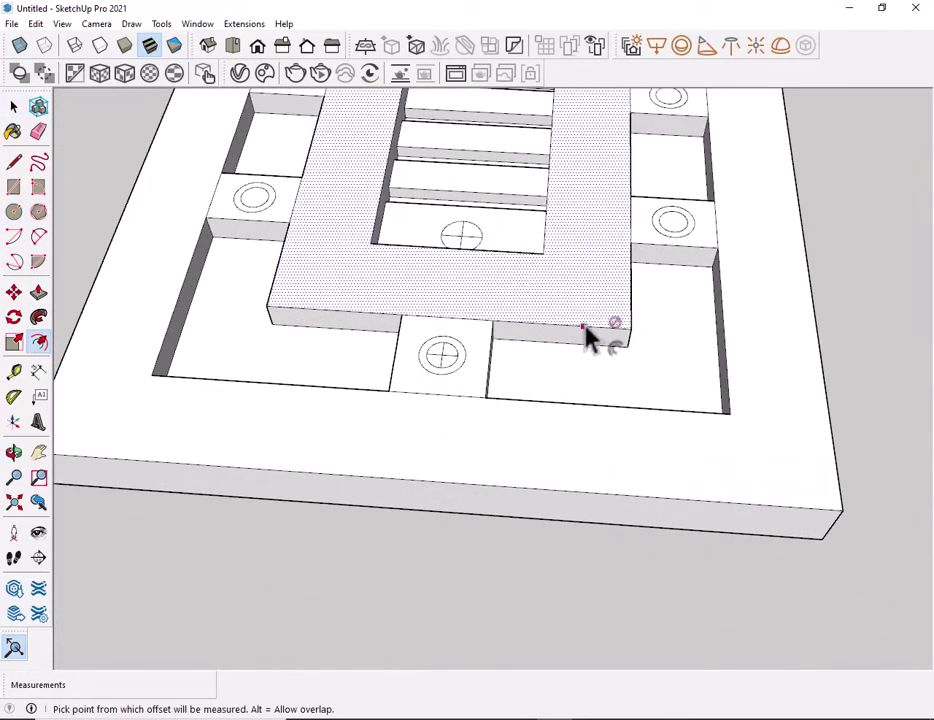
scroll(440, 335, "up", 2)
key("e")
key("space")
scroll(444, 400, "down", 5)
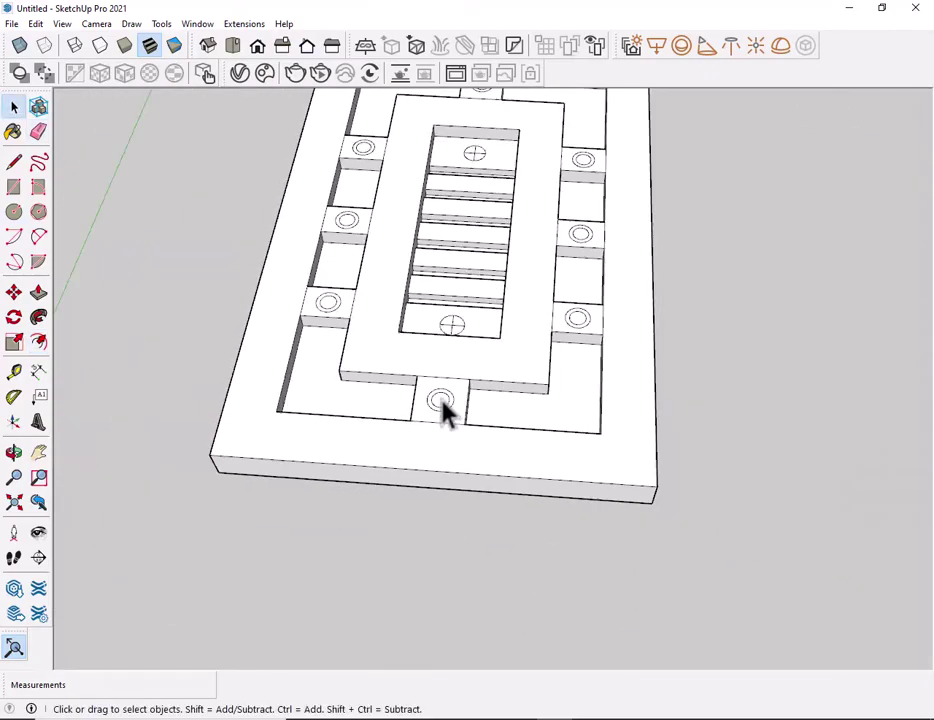
mouse_move(444, 406)
middle_mouse_down()
mouse_move(480, 680)
mouse_move(469, 480)
middle_mouse_up()
scroll(469, 480, "up", 5)
- Pull the near block's ring face up 0.2 with Push/Pull
left_click(38, 292)
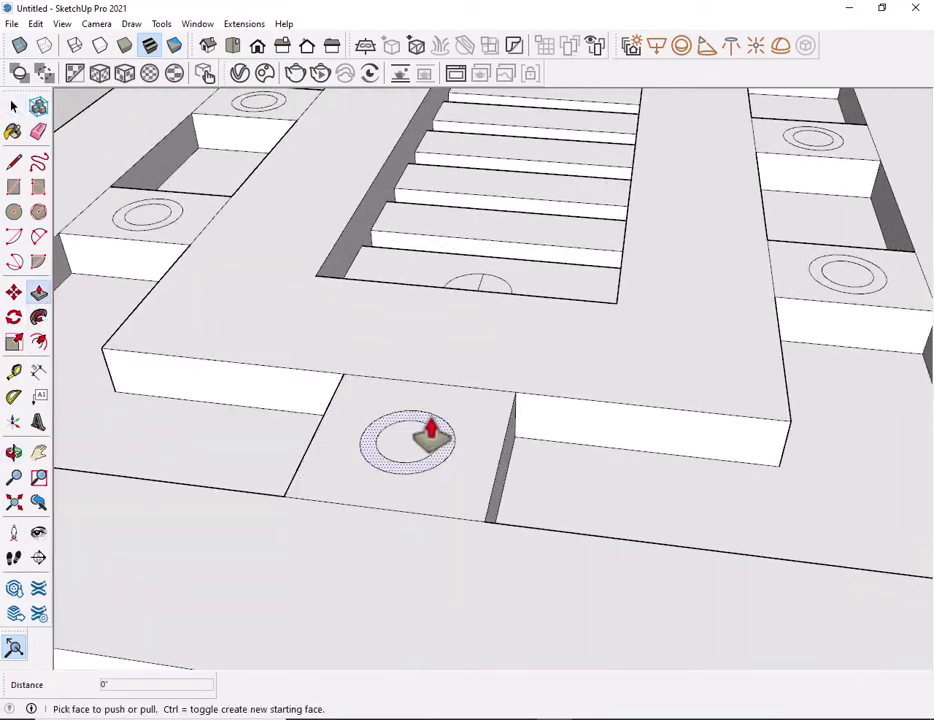
left_click(425, 432)
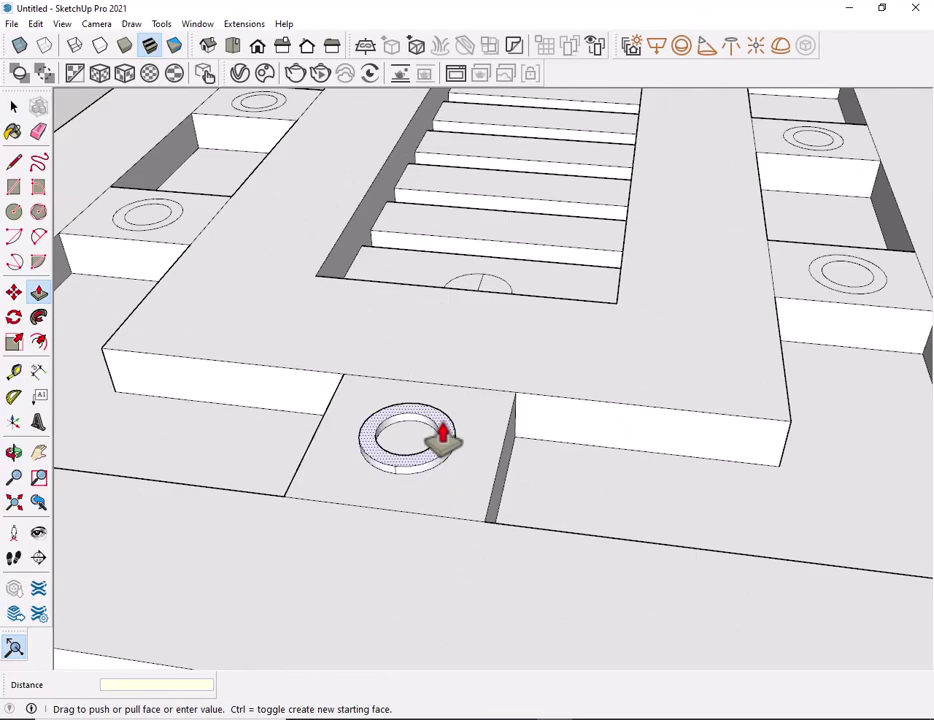
type("0.2")
key("Return")
mouse_move(390, 507)
middle_mouse_down()
mouse_move(427, 330)
mouse_move(454, 406)
mouse_move(470, 575)
mouse_move(559, 448)
mouse_move(511, 471)
middle_mouse_up()
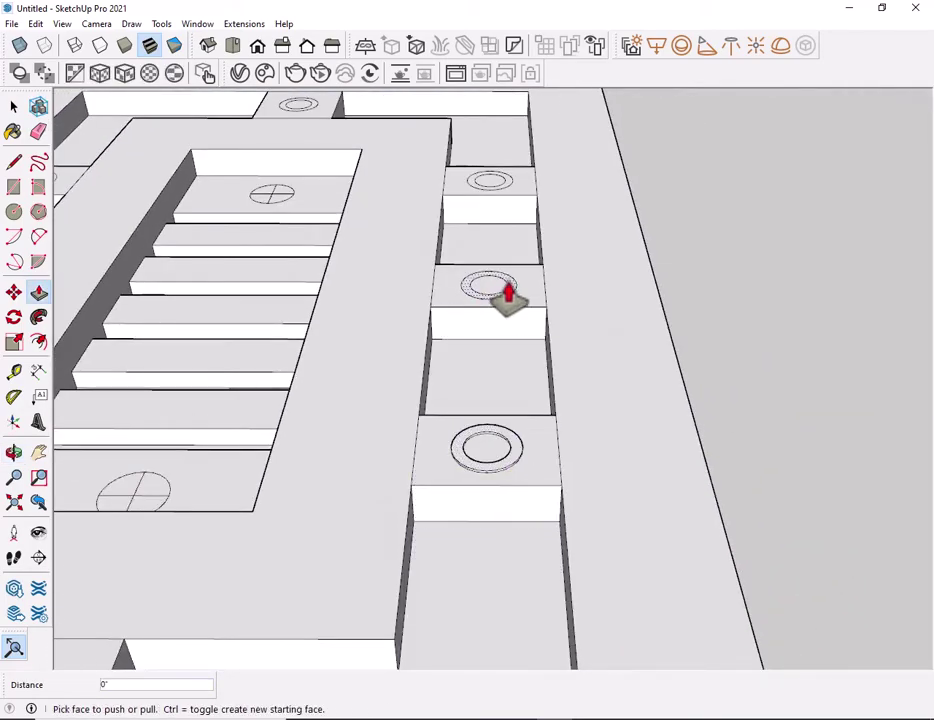
scroll(508, 188, "up", 3)
scroll(329, 396, "down", 5)
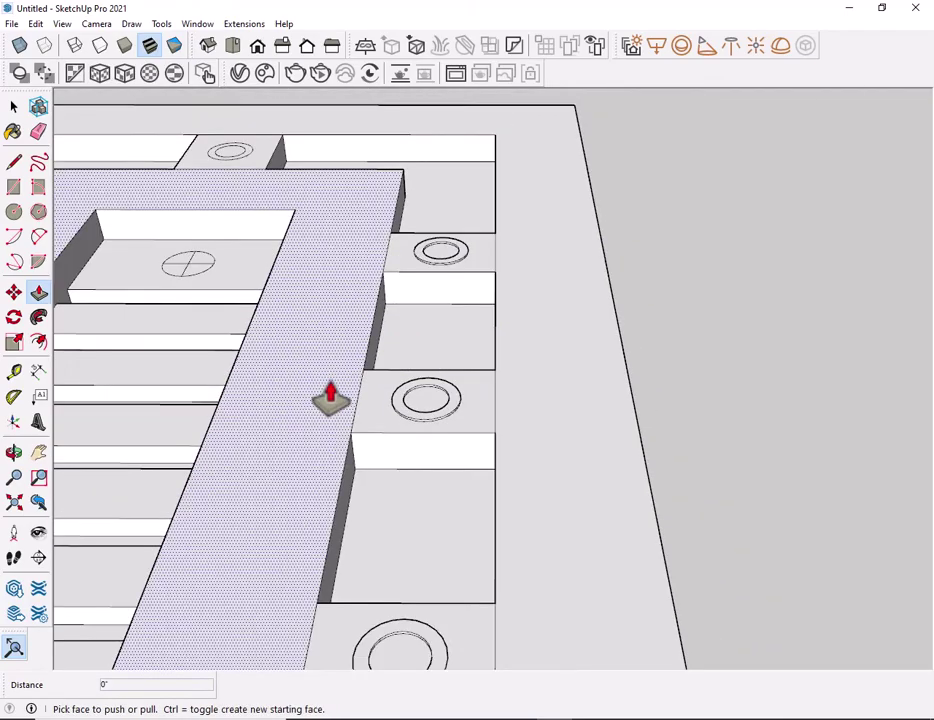
mouse_move(329, 396)
middle_mouse_down()
mouse_move(921, 233)
mouse_move(400, 435)
middle_mouse_up()
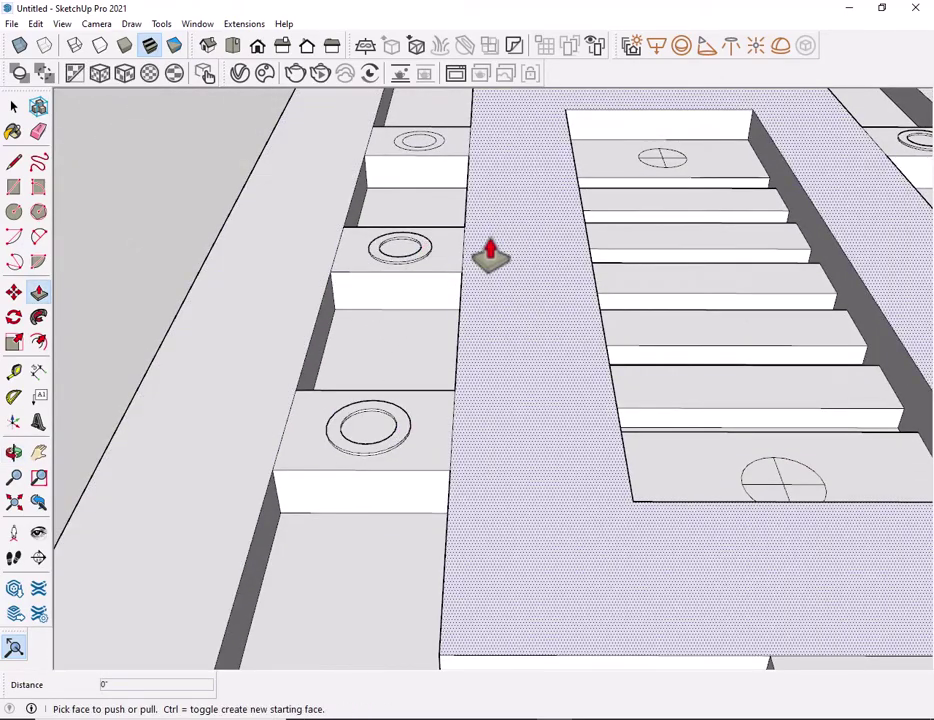
middle_click_drag(488, 250, 363, 500)
scroll(363, 500, "up", 2)
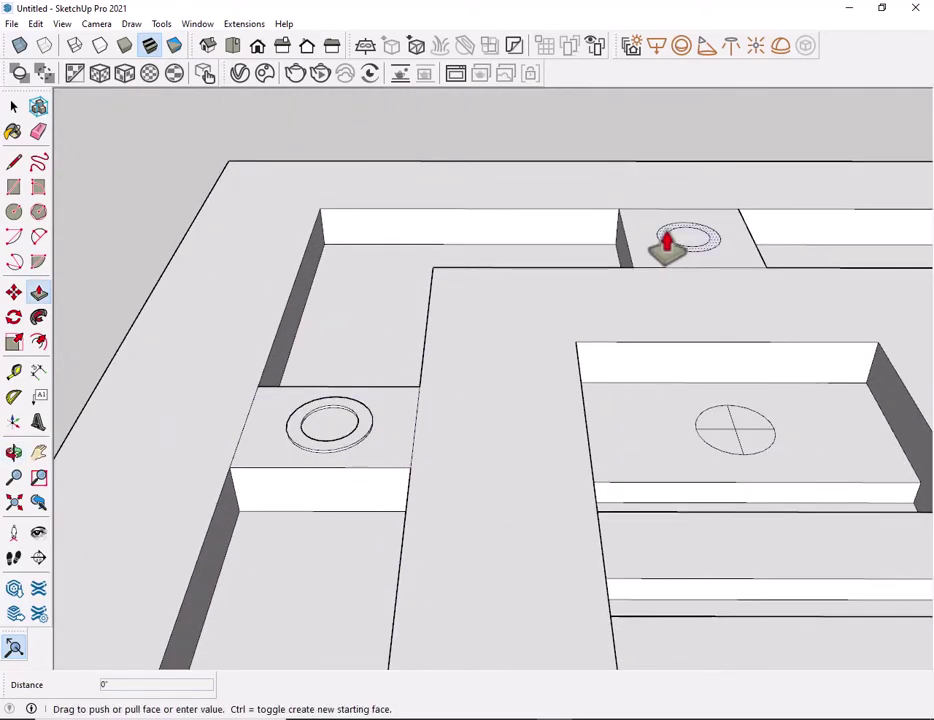
- Orbit out to an overview, then around to the board's other end
key("space")
scroll(646, 636, "down", 2)
mouse_move(646, 636)
middle_mouse_down()
mouse_move(459, 423)
mouse_move(492, 605)
middle_mouse_up()
scroll(534, 463, "down", 3)
scroll(500, 415, "up", 1)
scroll(518, 538, "up", 4)
key("e")
scroll(265, 398, "up", 1)
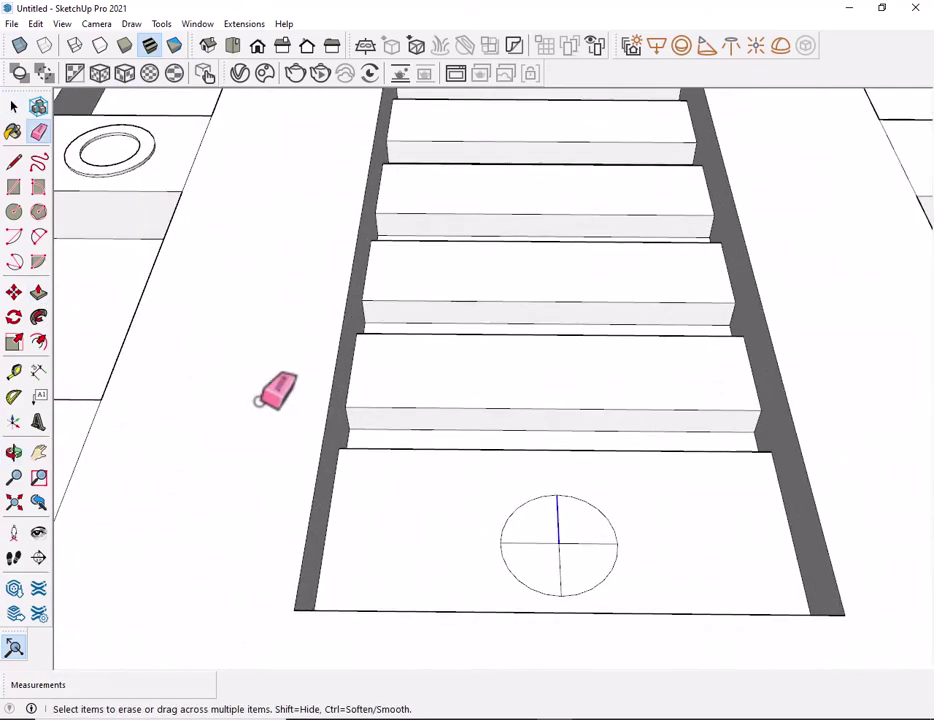
scroll(560, 543, "down", 4)
middle_click_drag(567, 250, 559, 344)
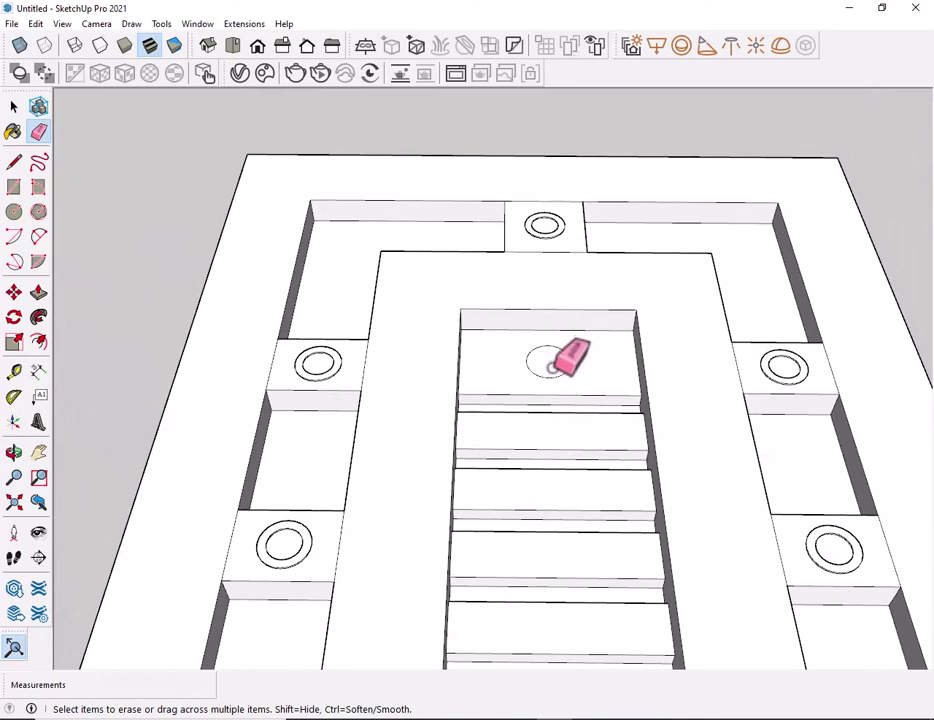
- Push the circles on the top and bottom centre panels down into round recessed holes
key("p")
left_click(548, 364)
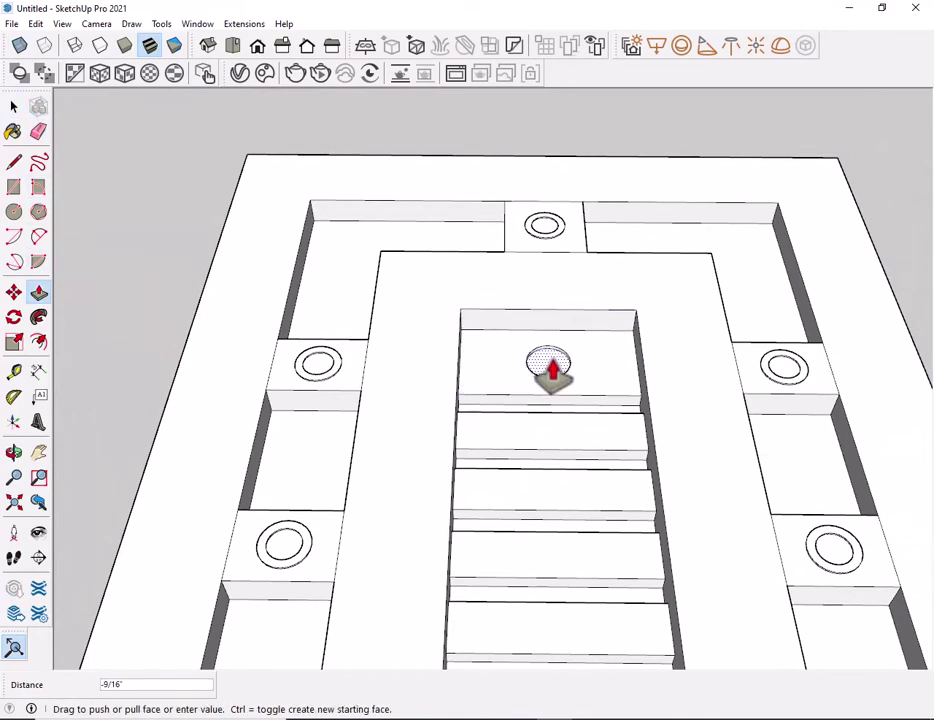
left_click(550, 370)
left_click(543, 365)
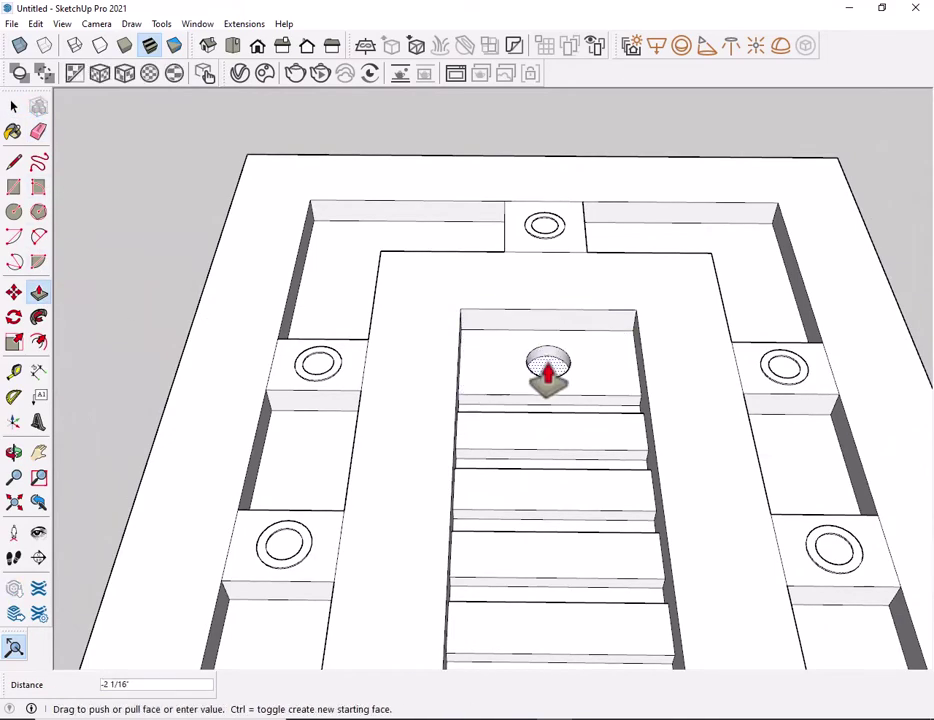
left_click(548, 382)
scroll(560, 440, "down", 3)
scroll(500, 490, "up", 1)
scroll(505, 480, "up", 3)
left_click(508, 472)
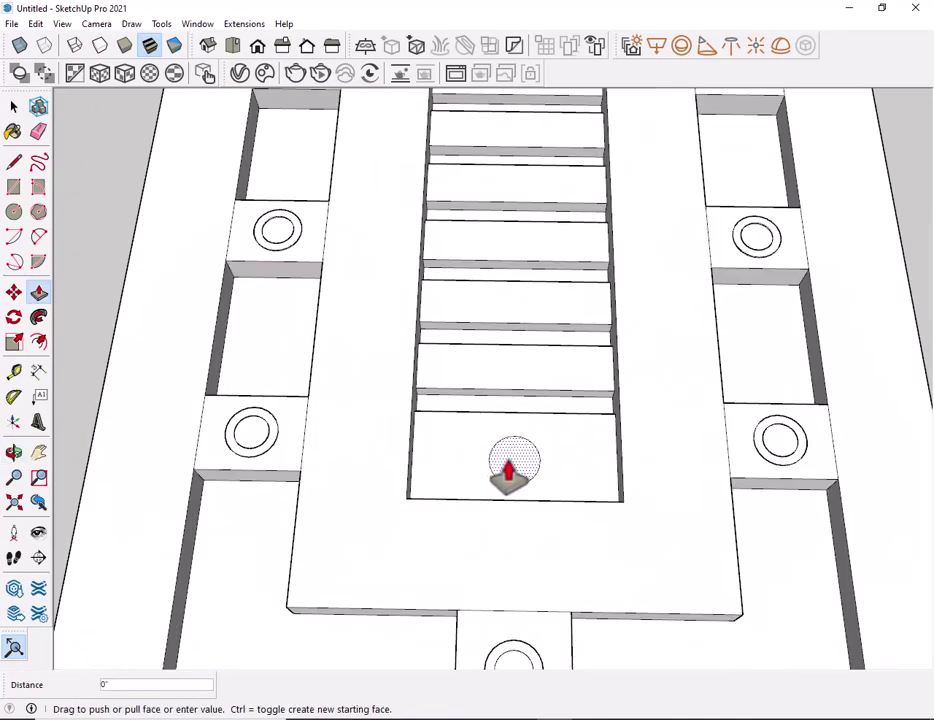
left_click(505, 480)
key("space")
scroll(500, 440, "down", 5)
- Paint the outer frame and inner rectangular ring with Wood Floor Light
mouse_move(500, 440)
middle_mouse_down()
mouse_move(502, 142)
mouse_move(510, 295)
mouse_move(745, 355)
mouse_move(705, 244)
mouse_move(697, 285)
mouse_move(719, 409)
mouse_move(759, 277)
middle_mouse_up()
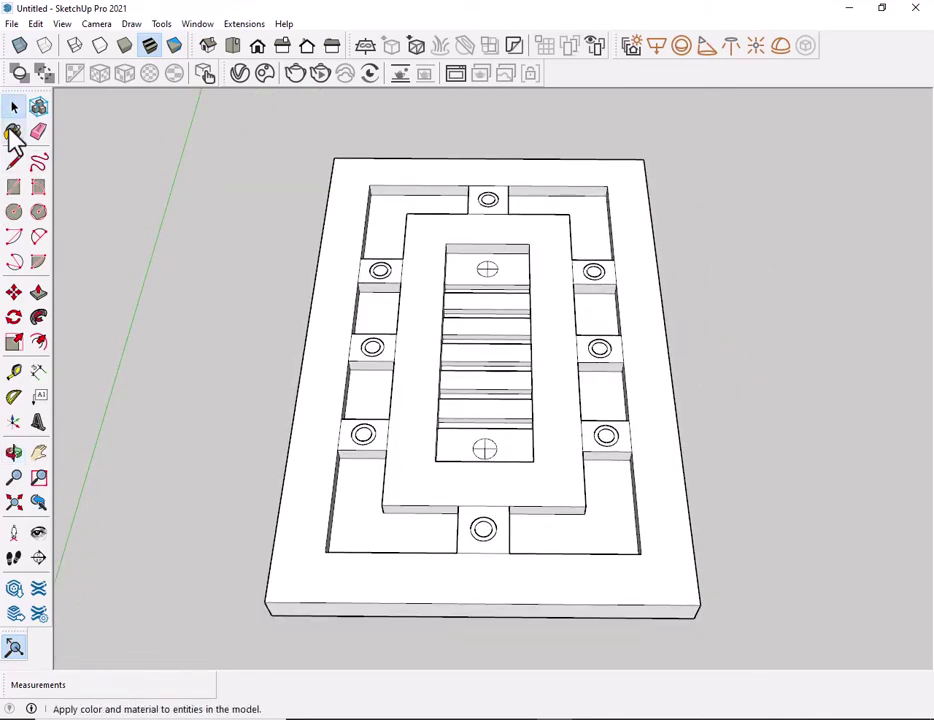
left_click(13, 132)
left_click(765, 263)
left_click(630, 206)
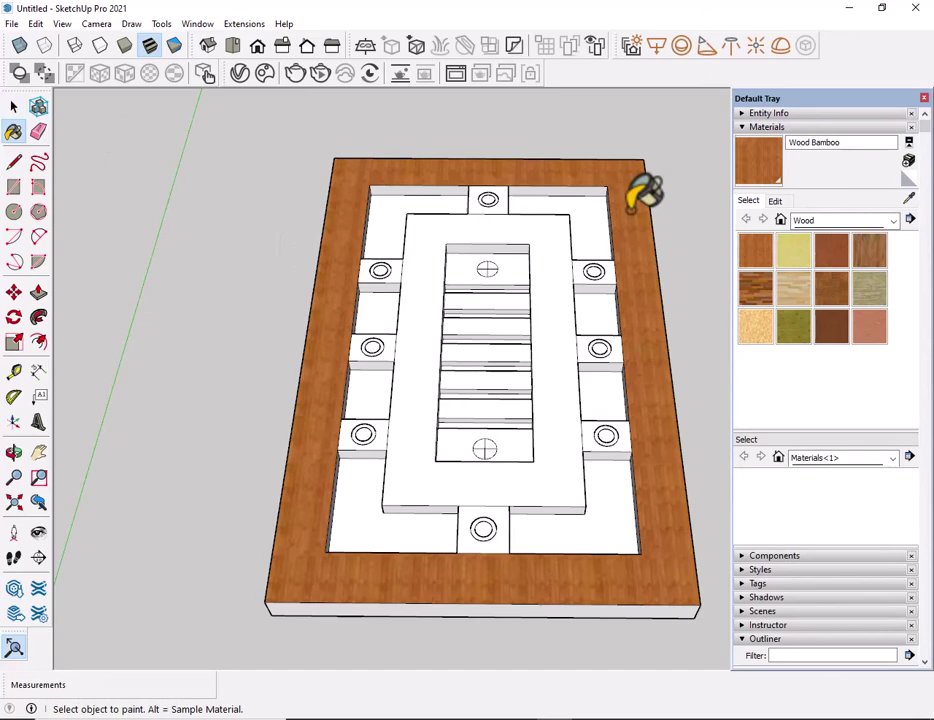
left_click(553, 257)
key("space")
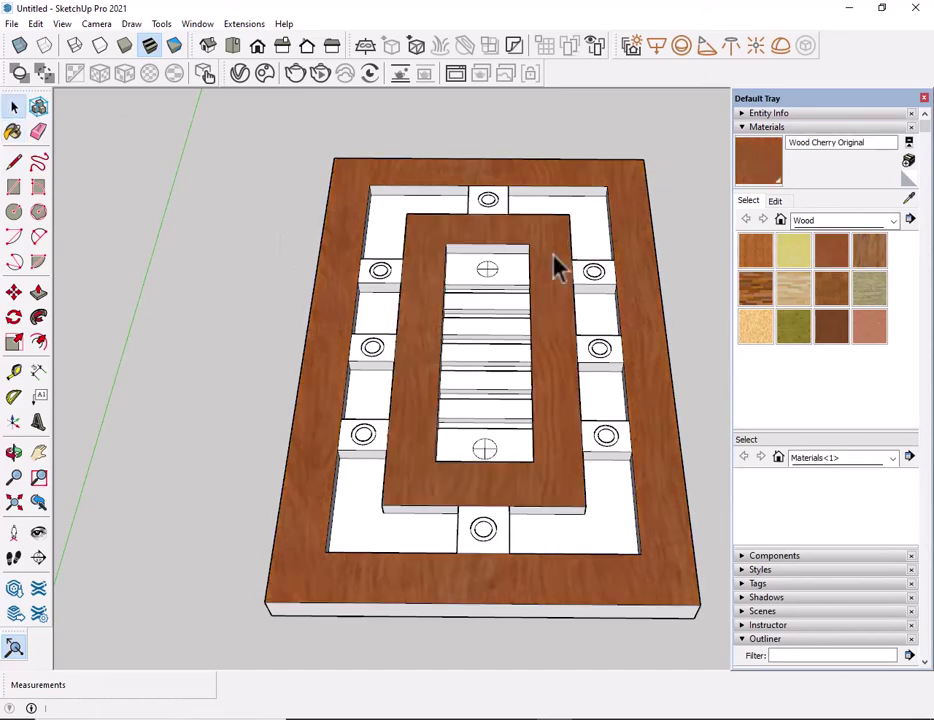
left_click(895, 224)
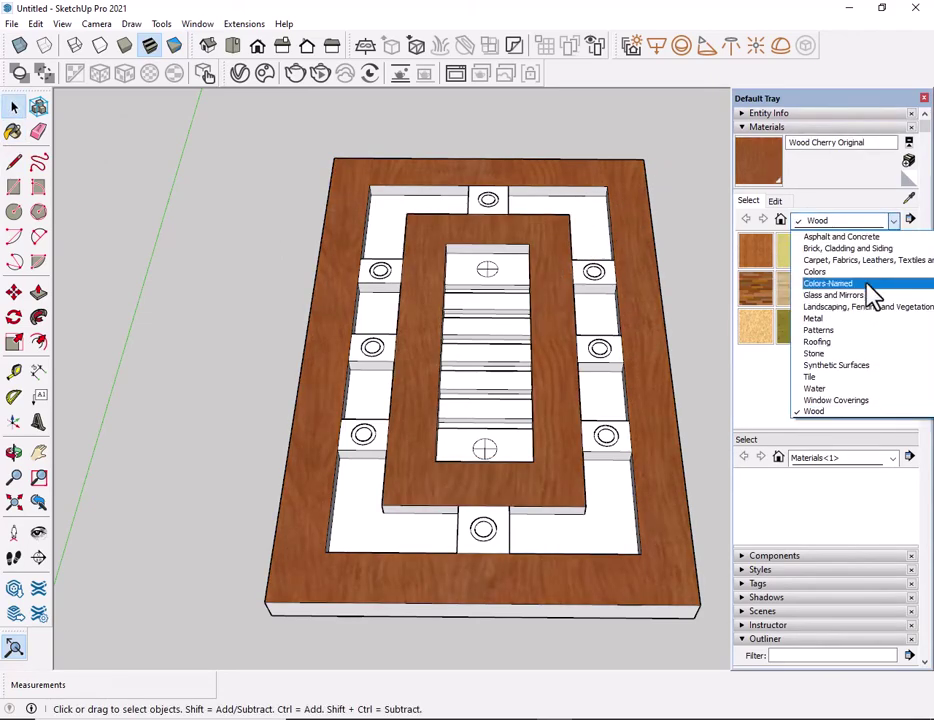
left_click(702, 325)
left_click(756, 325)
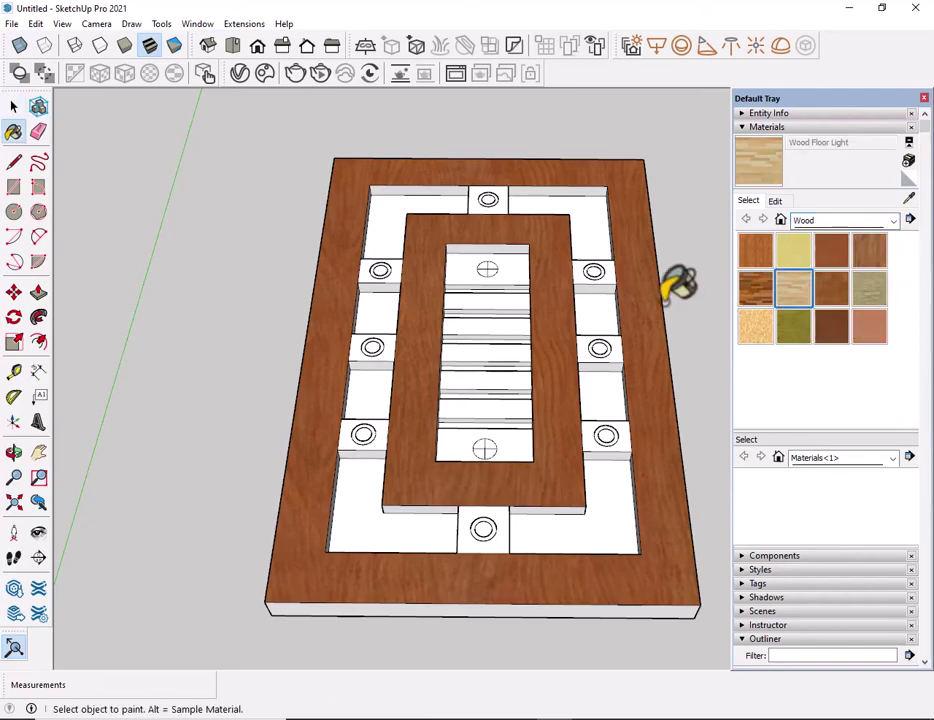
left_click(655, 300)
left_click(548, 262)
- Paint the ribbed centre panel and slats with Wood Cherry Original
left_click(833, 255)
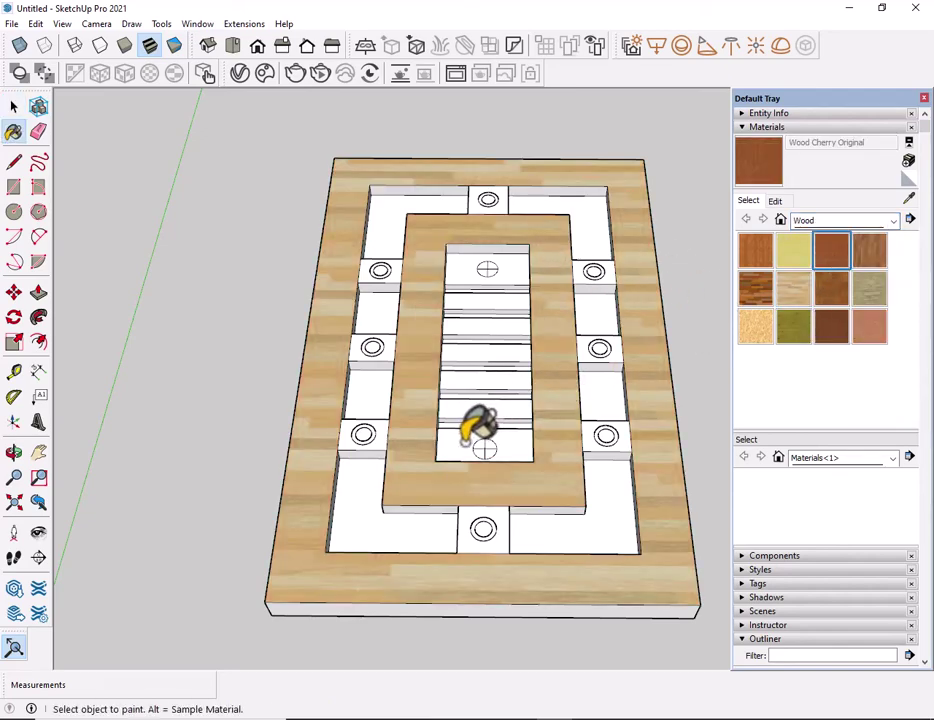
left_click(478, 445)
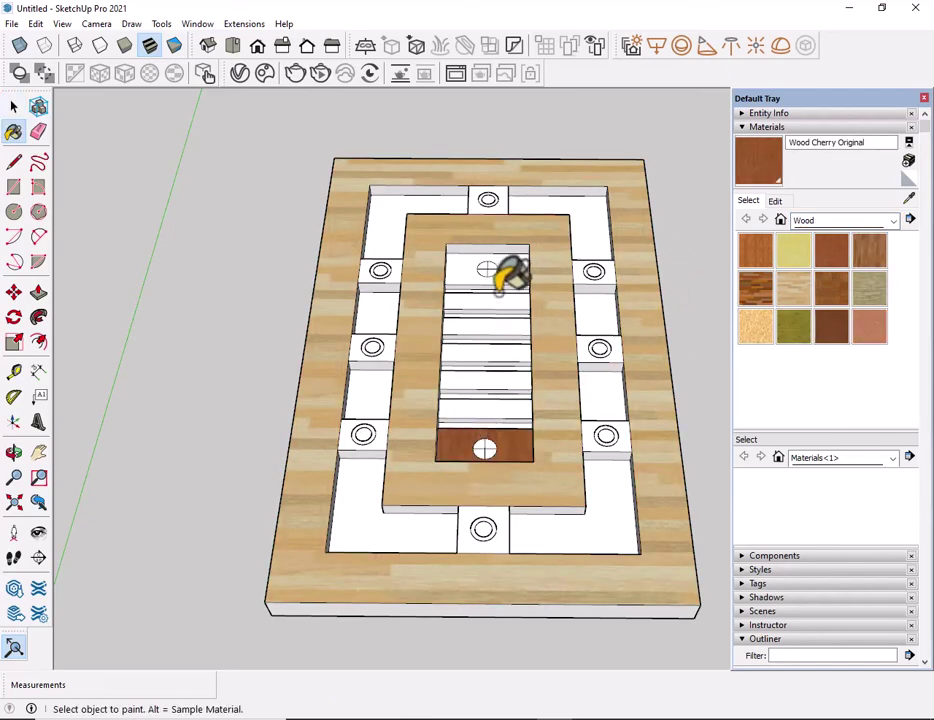
left_click(497, 407)
key("space")
left_click(893, 220)
left_click(852, 273)
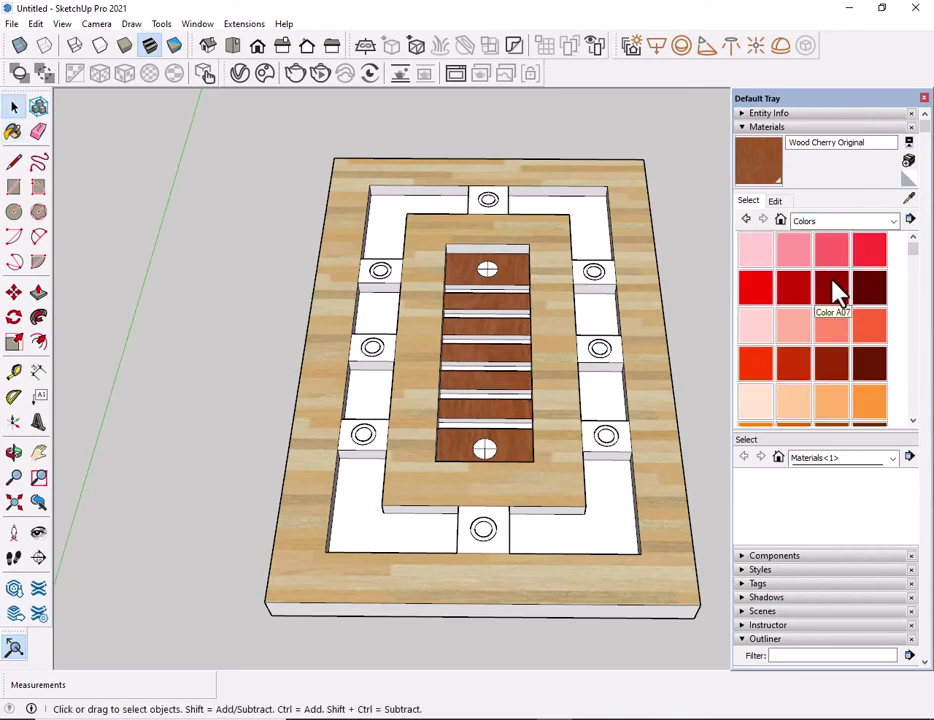
- Paint all seven recessed track strips peach with Color C02
scroll(788, 300, "down", 3)
left_click(793, 250)
left_click(427, 208)
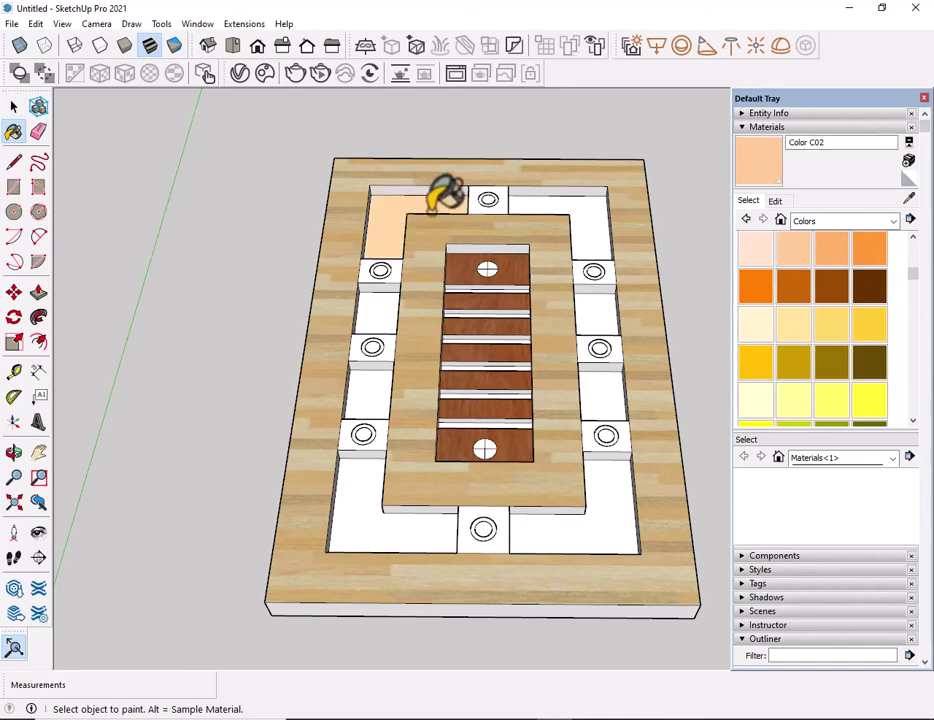
left_click(585, 230)
left_click(602, 395)
left_click(600, 480)
left_click(440, 520)
left_click(395, 410)
left_click(388, 310)
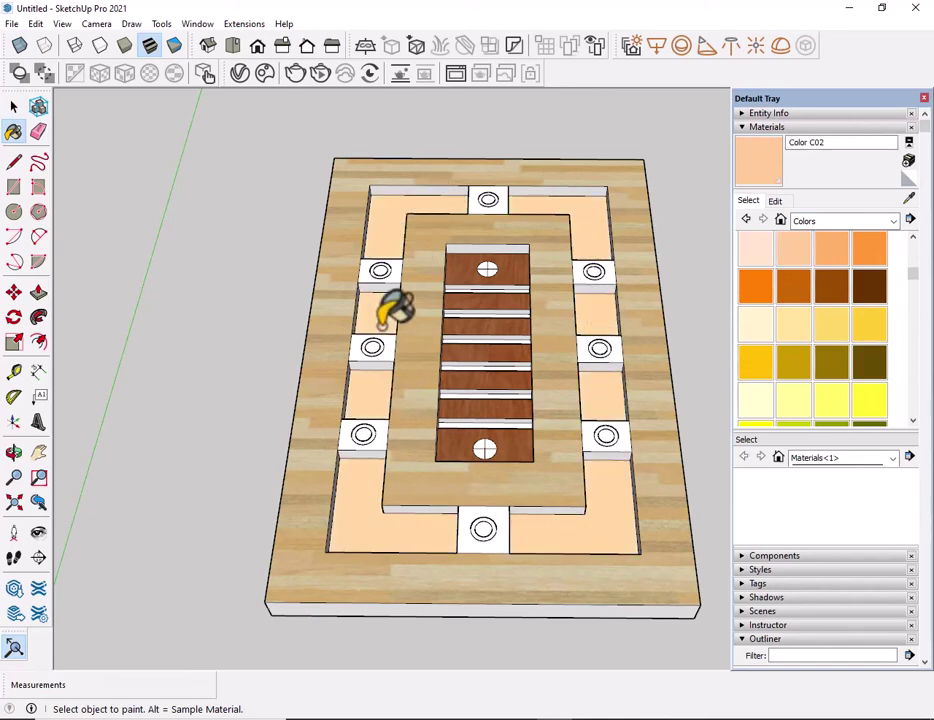
key("space")
- Paint the upper-left and bottom cross blocks dark brown with Color C08
left_click(869, 287)
left_click(370, 272)
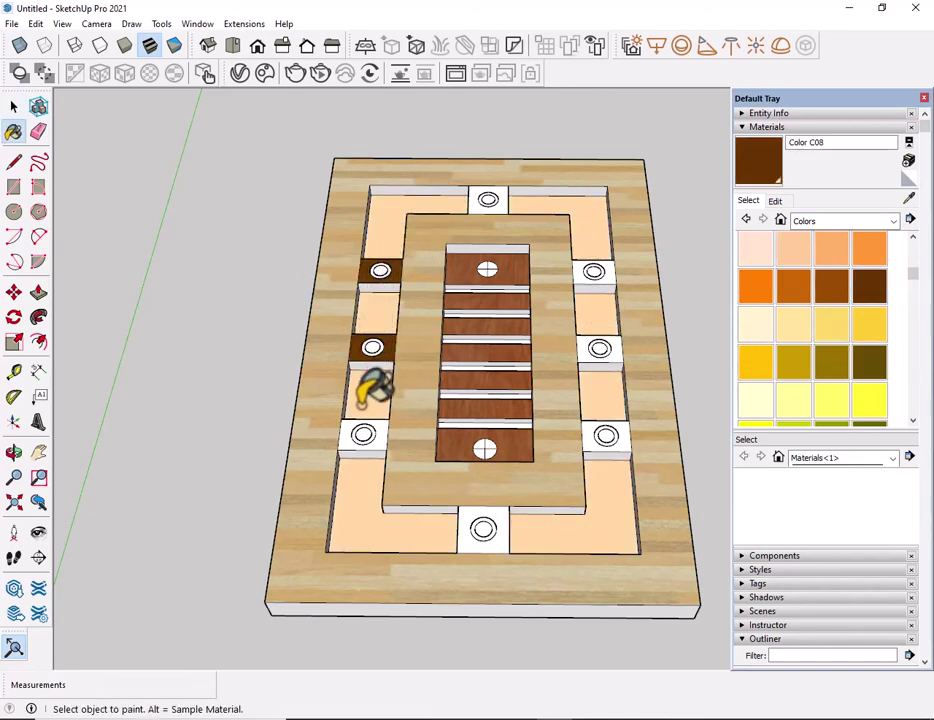
left_click(483, 520)
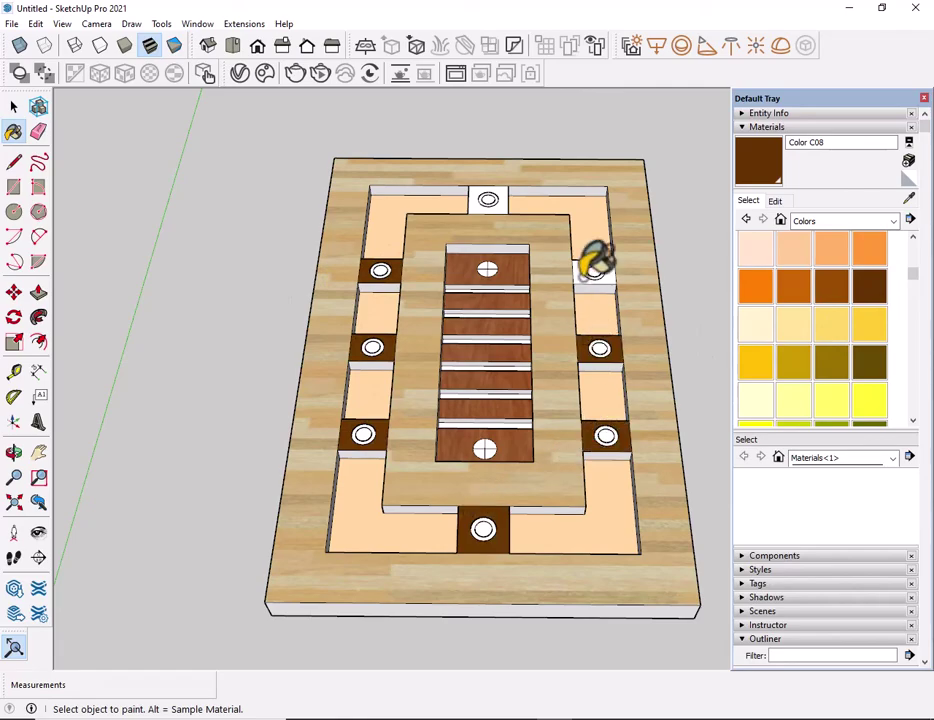
- Paint the top-centre cross block Color C08, orbit to an angled view, and close the materials tray
left_click(495, 200)
key("space")
middle_click_drag(496, 267, 463, 344)
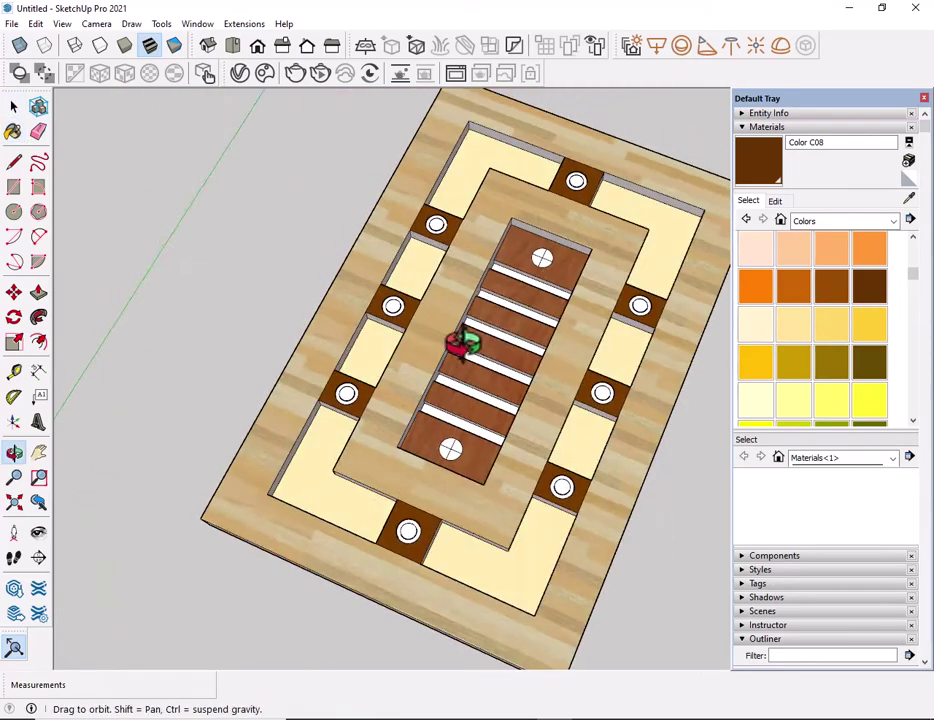
mouse_move(697, 422)
middle_mouse_down()
mouse_move(605, 407)
mouse_move(700, 300)
middle_mouse_up()
left_click(924, 97)
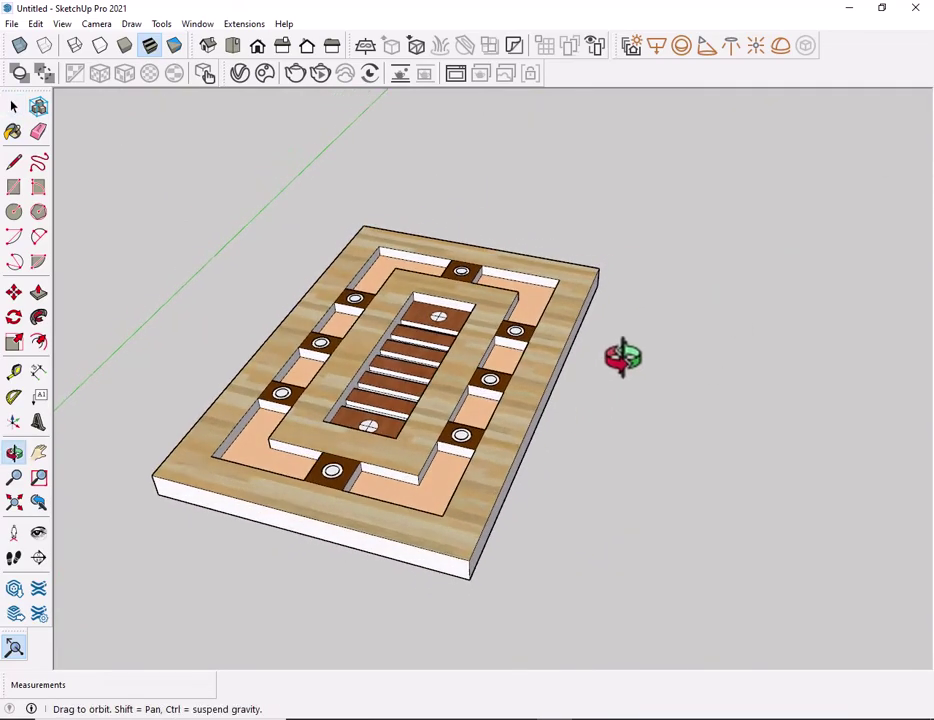